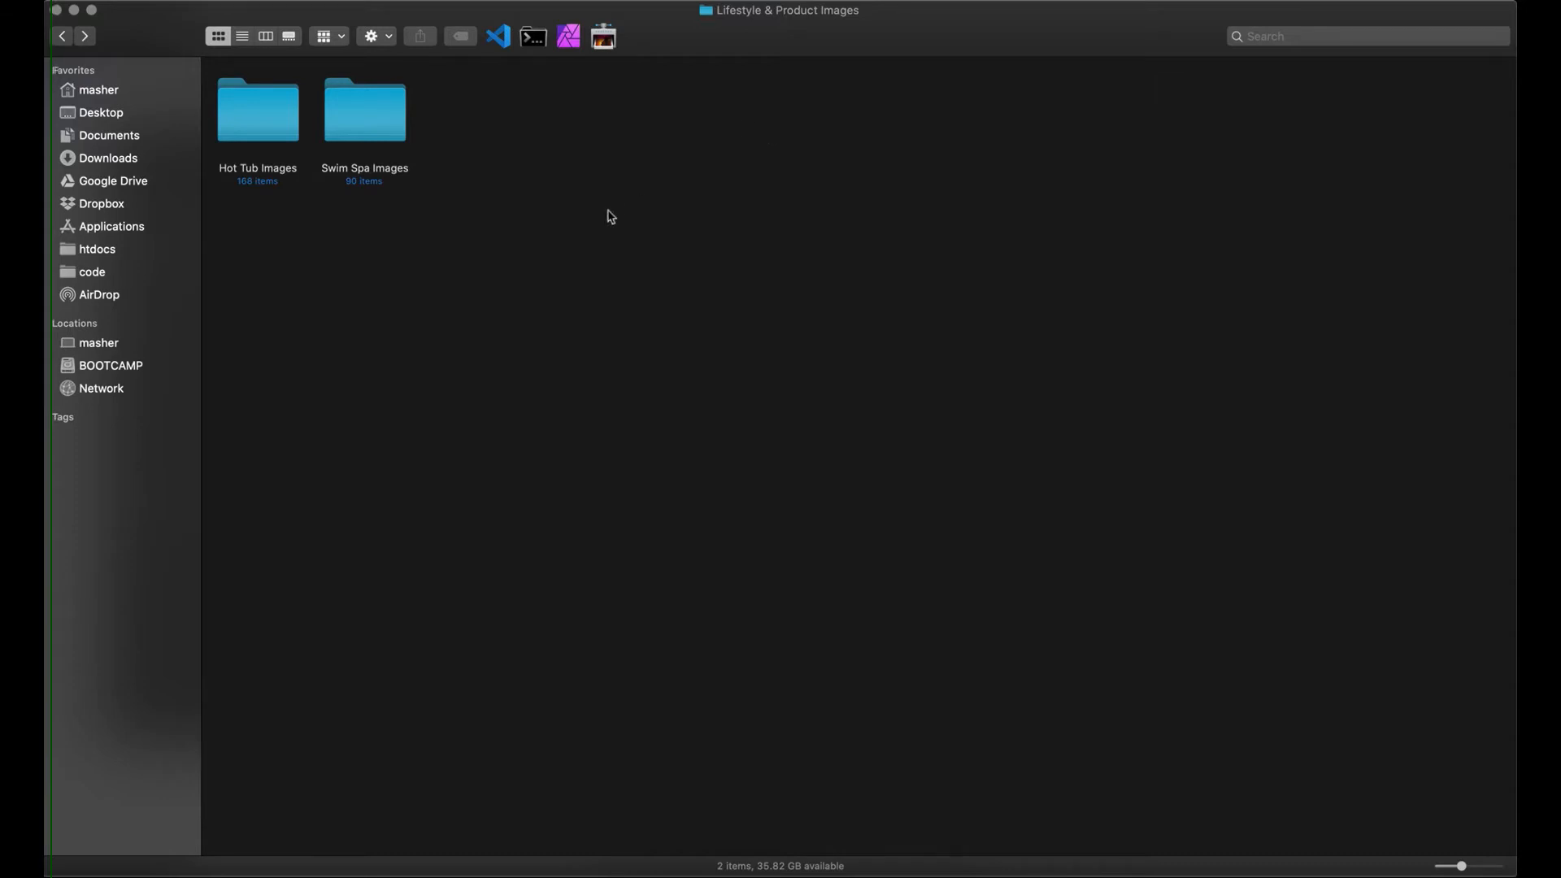
- Create a new folder named 1-New inside the Hot Tub Images folder
double_click(261, 122)
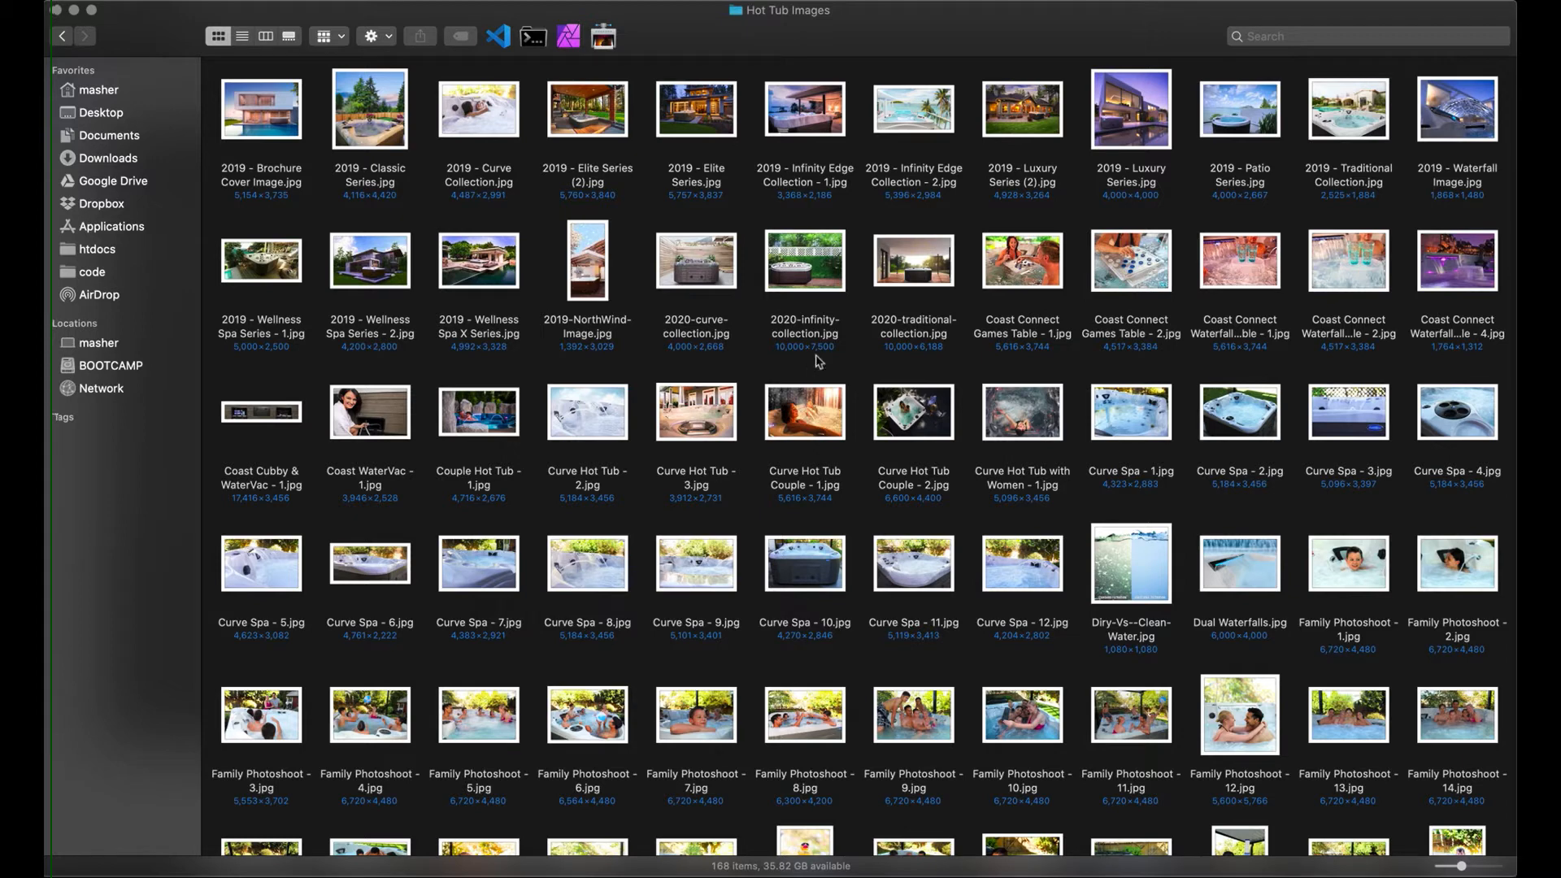
right_click(536, 218)
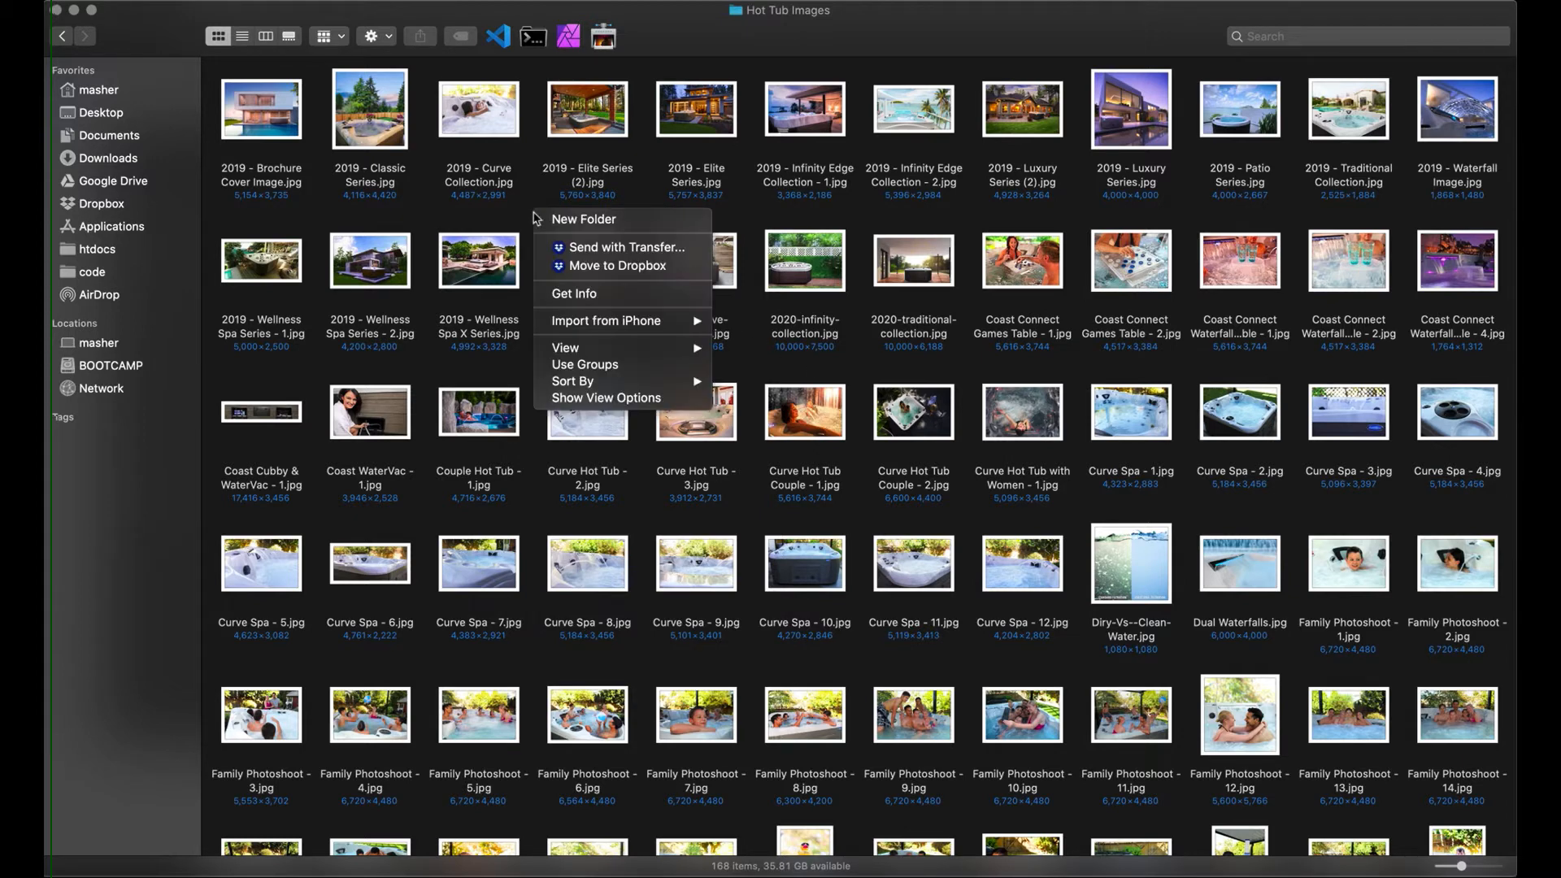
click(553, 219)
text(1)
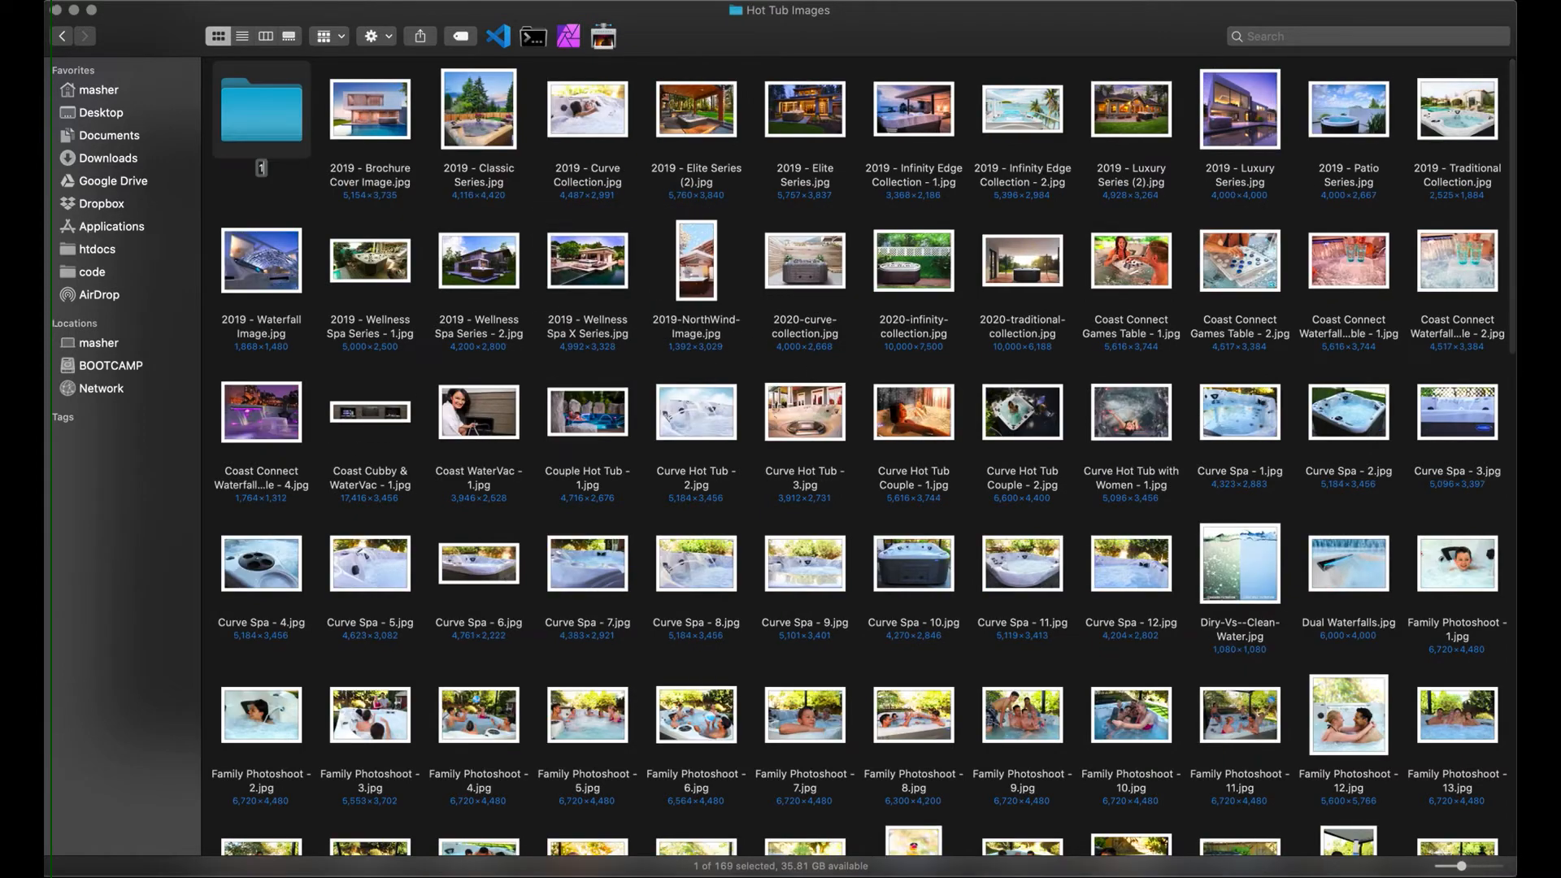
text(-New)
key(Return)
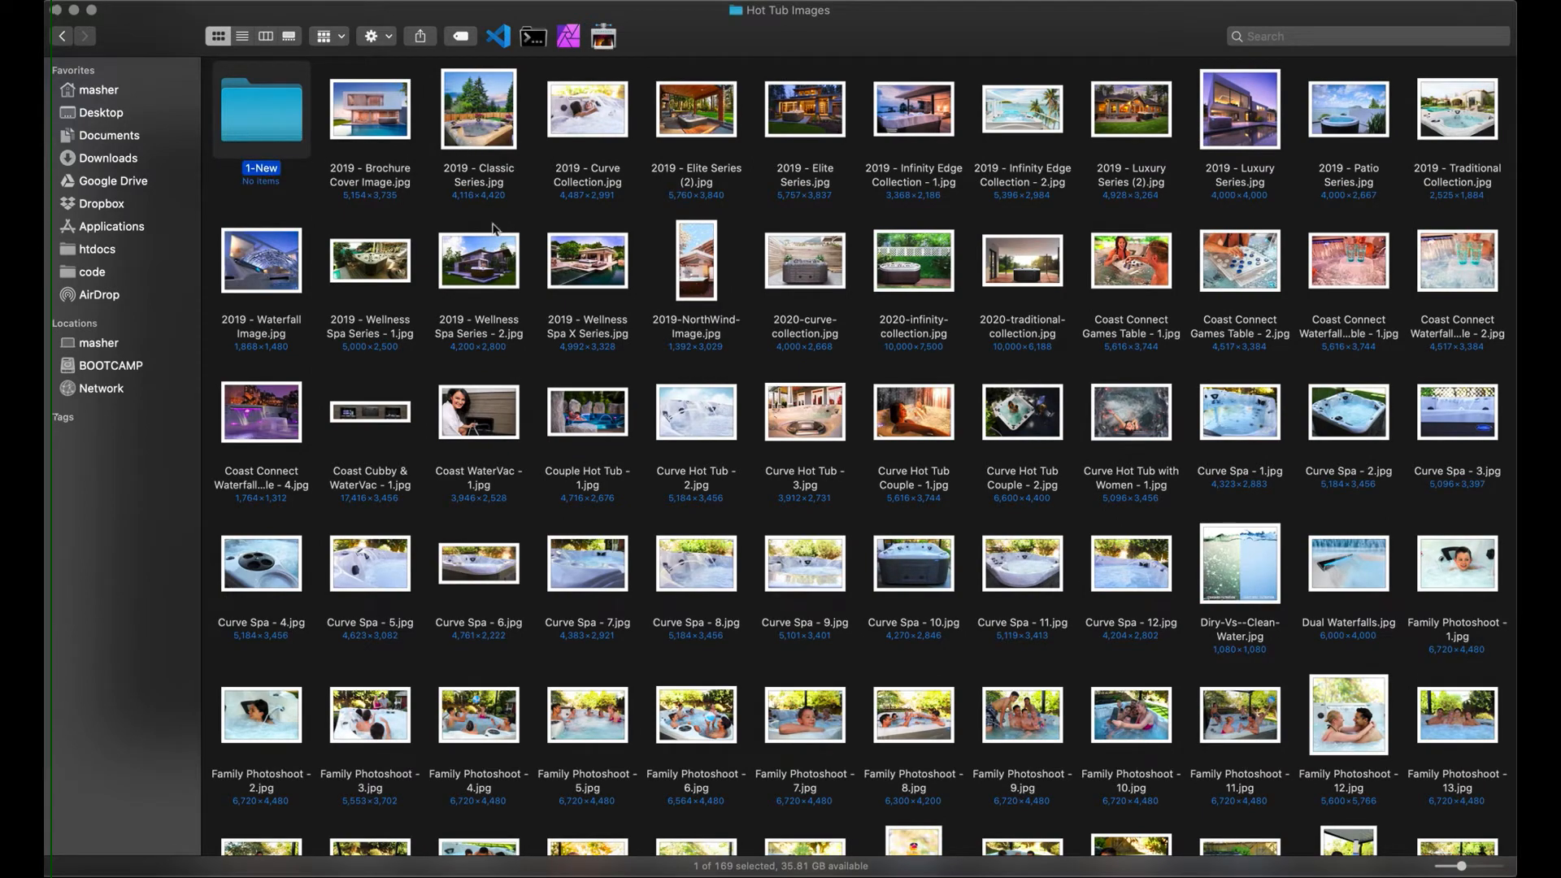
click(551, 215)
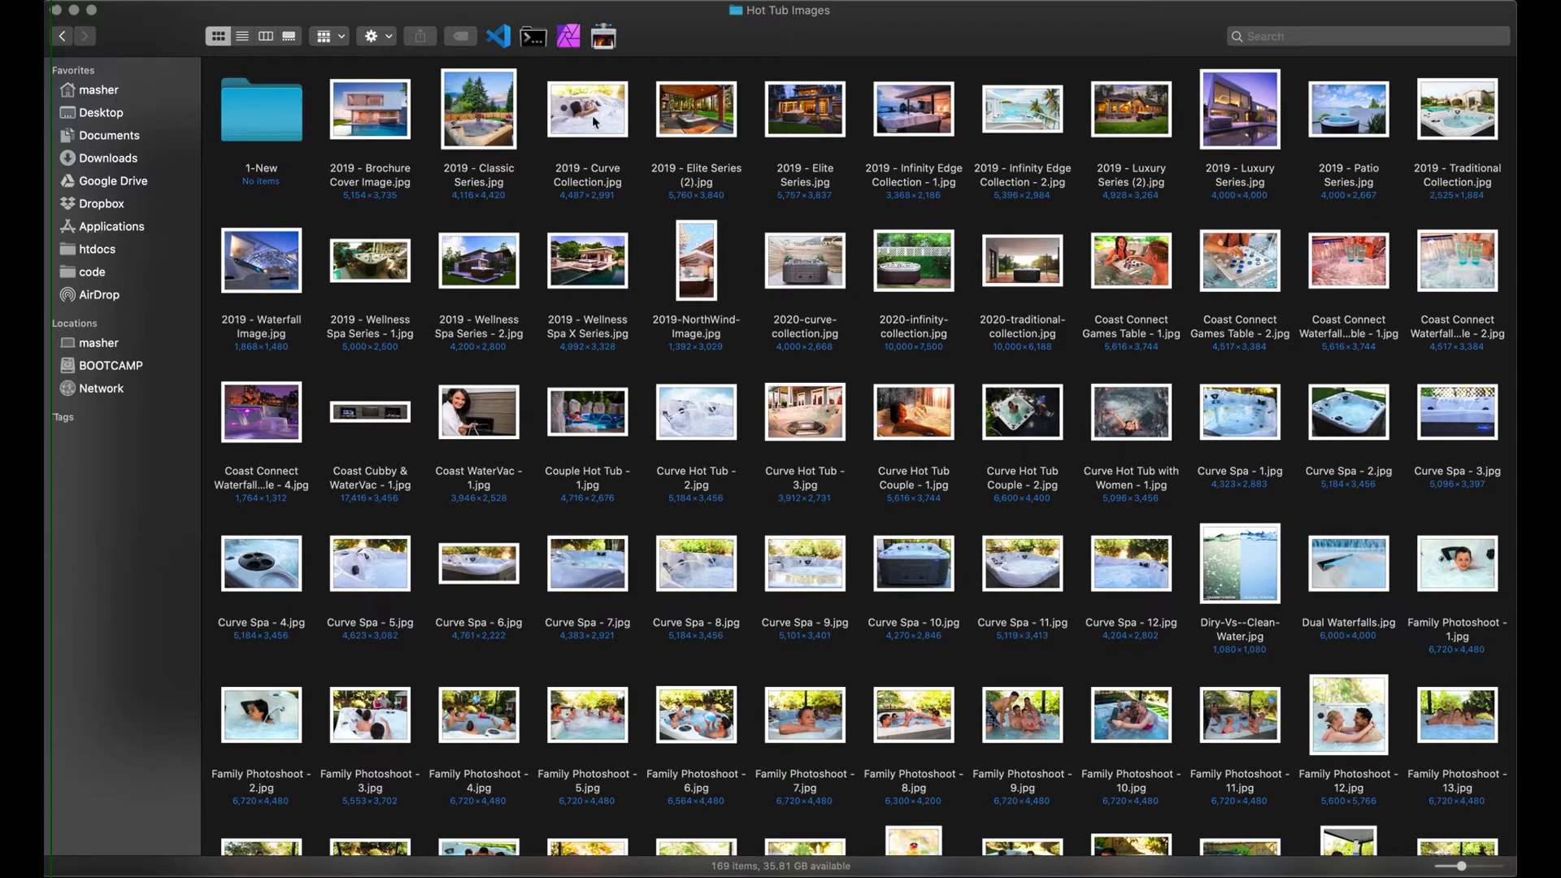
- Move 2019 Curve Collection, 2020-infinity-collection, Games Table 1, WaterVac 1, Curve Hot Tub 2, 3 and Couple 1, Curve Spa 5, Family Photoshoot 2 and 3 into 1-New
click(591, 114)
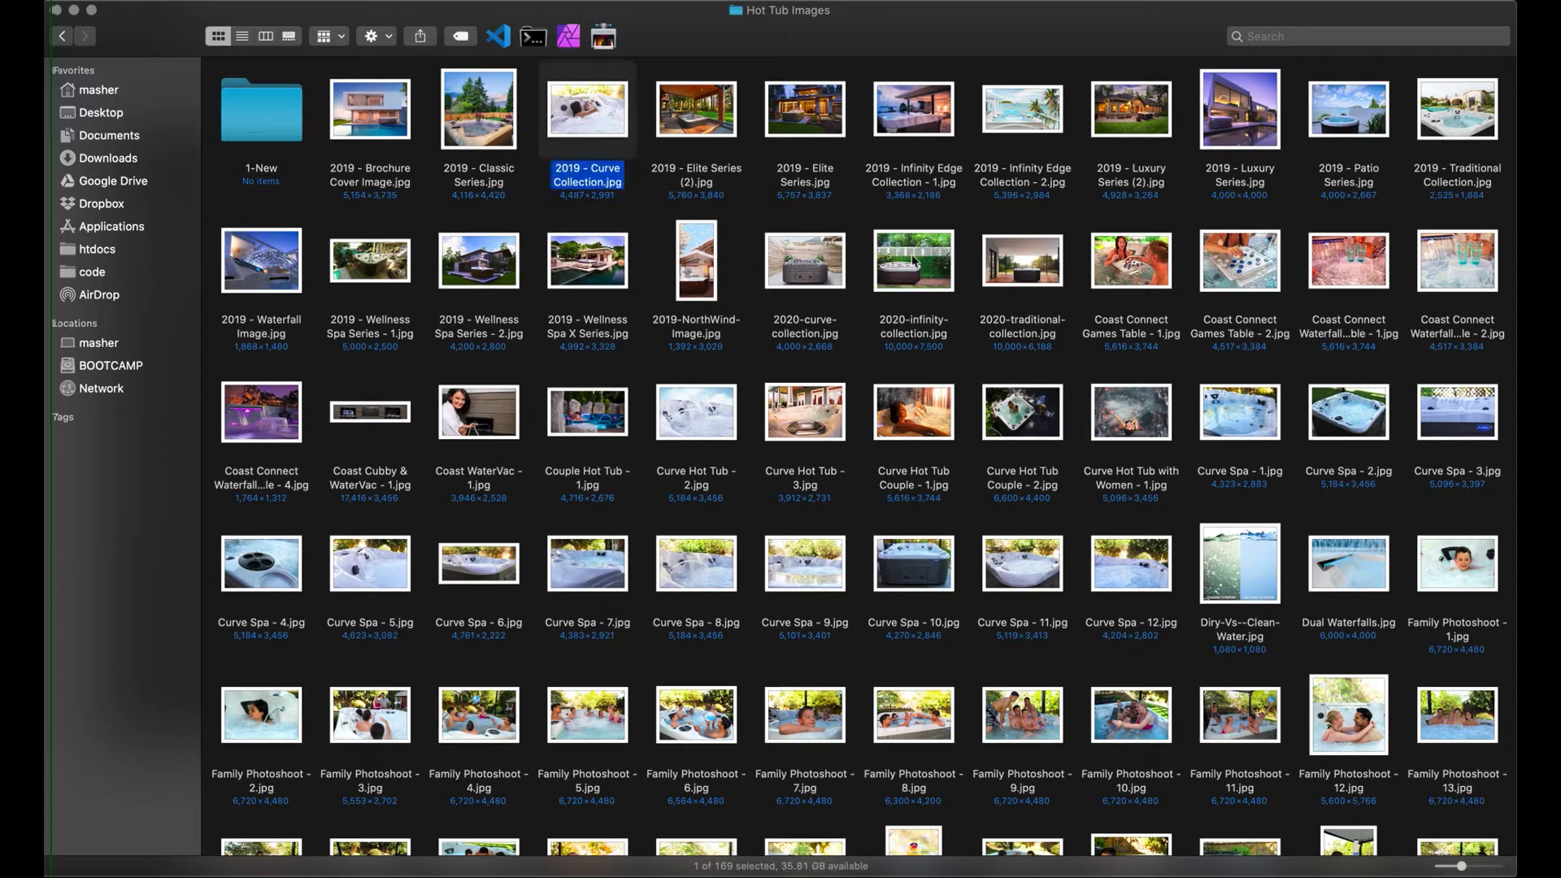
super+click(913, 261)
super+click(1132, 272)
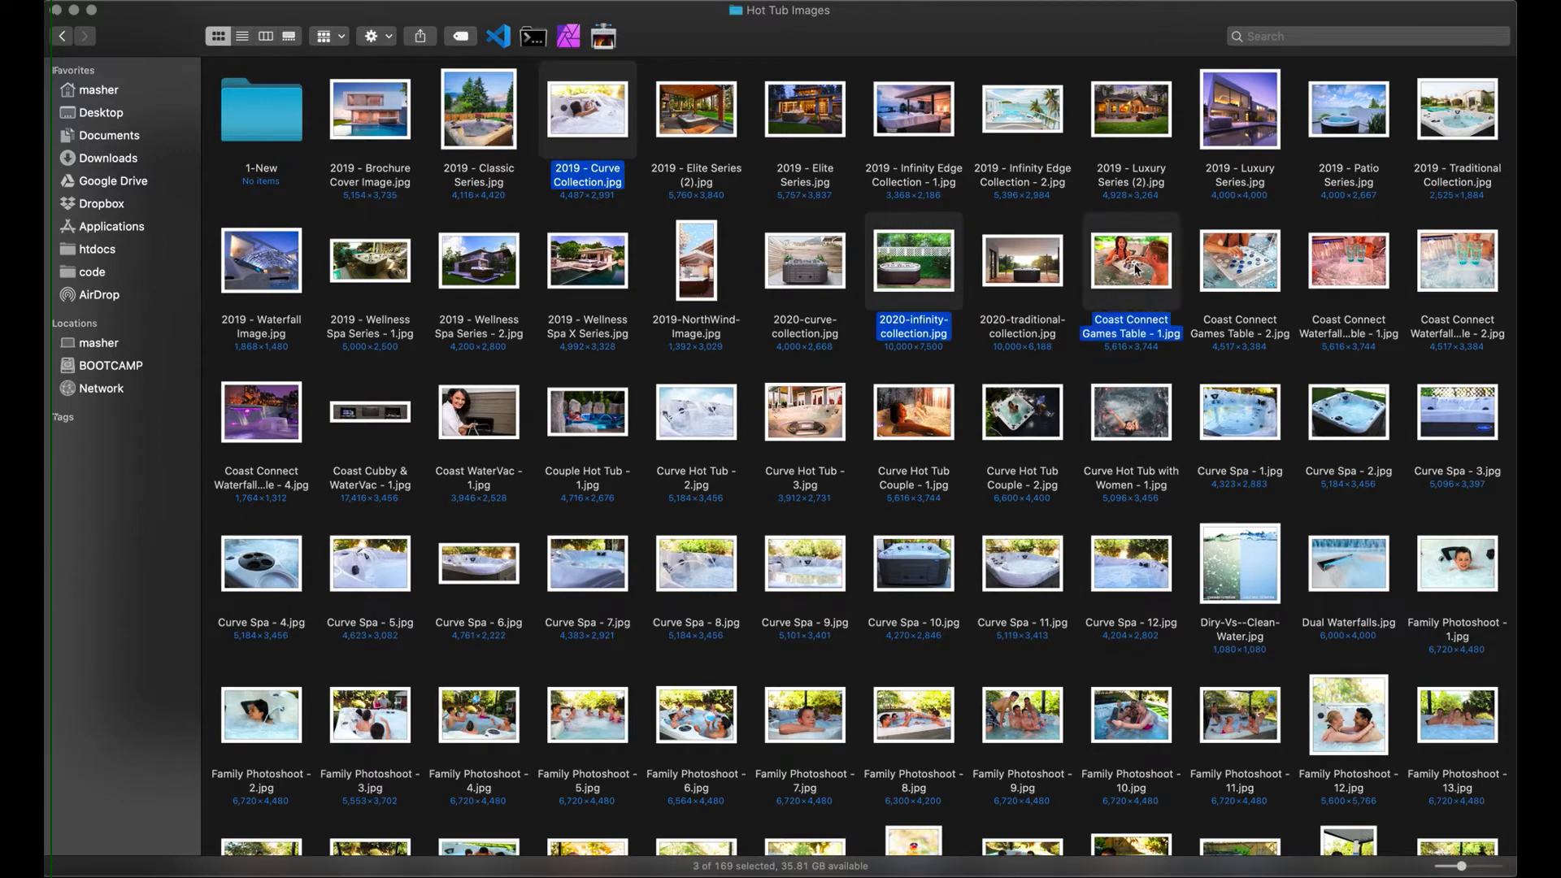
super+click(877, 422)
super+click(811, 427)
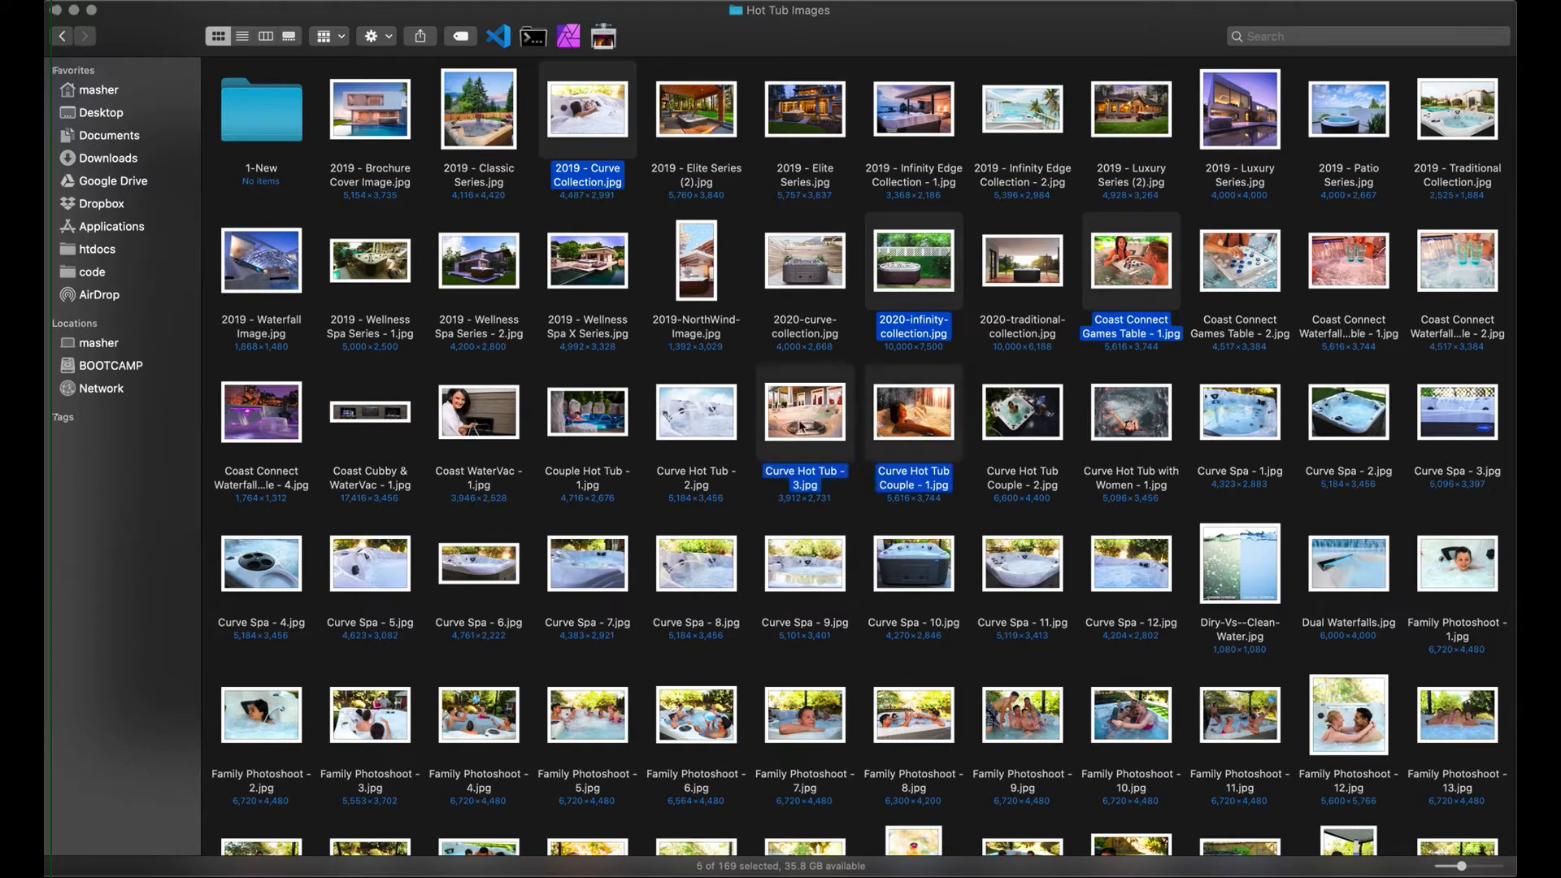
super+click(689, 426)
super+click(484, 416)
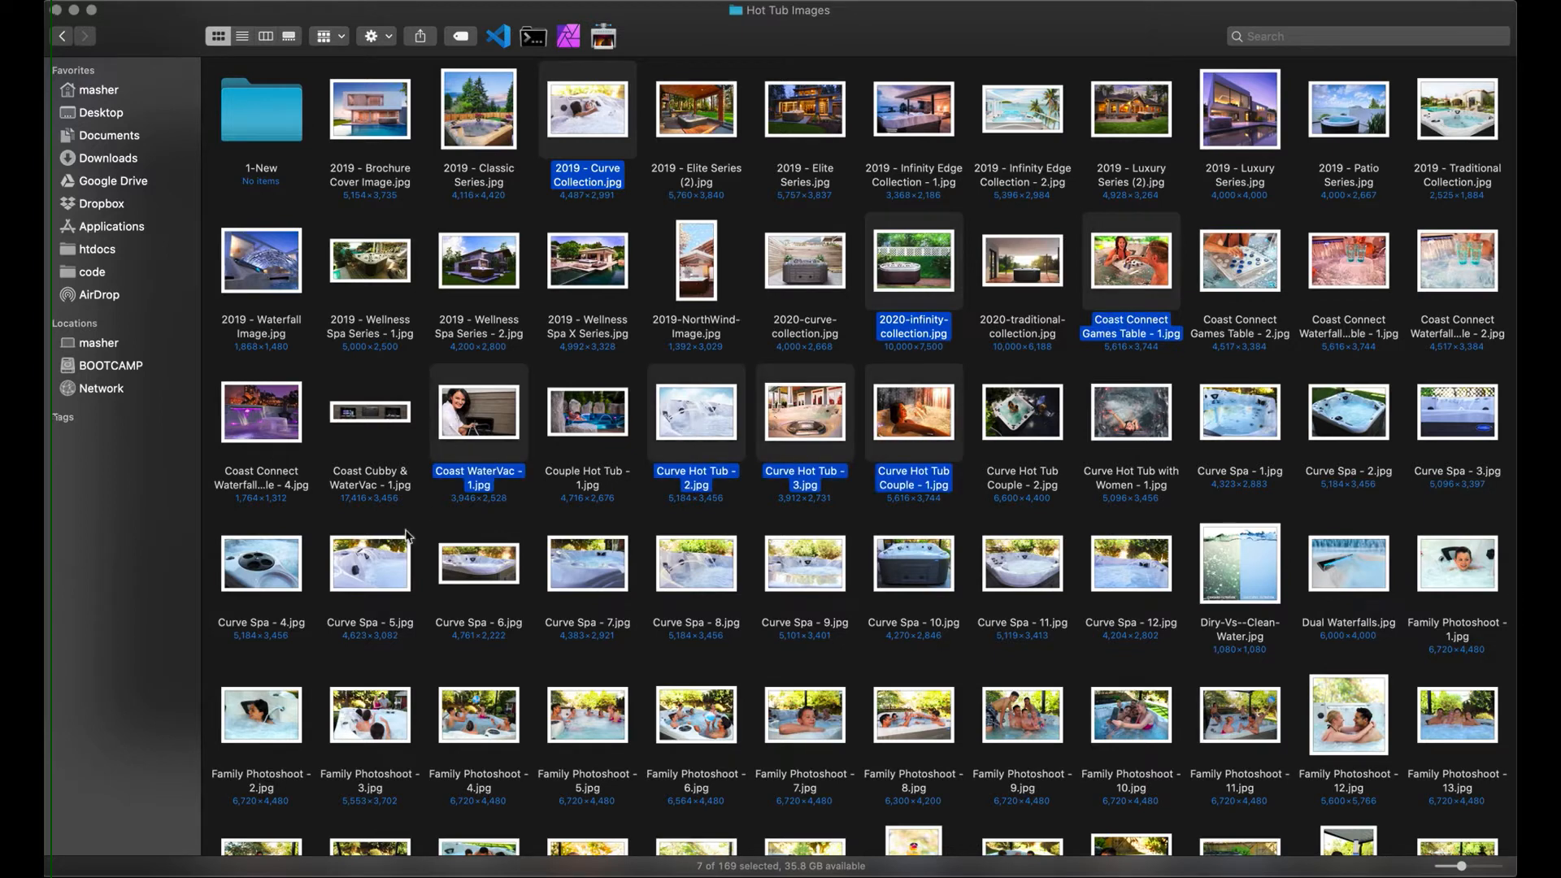
super+click(380, 571)
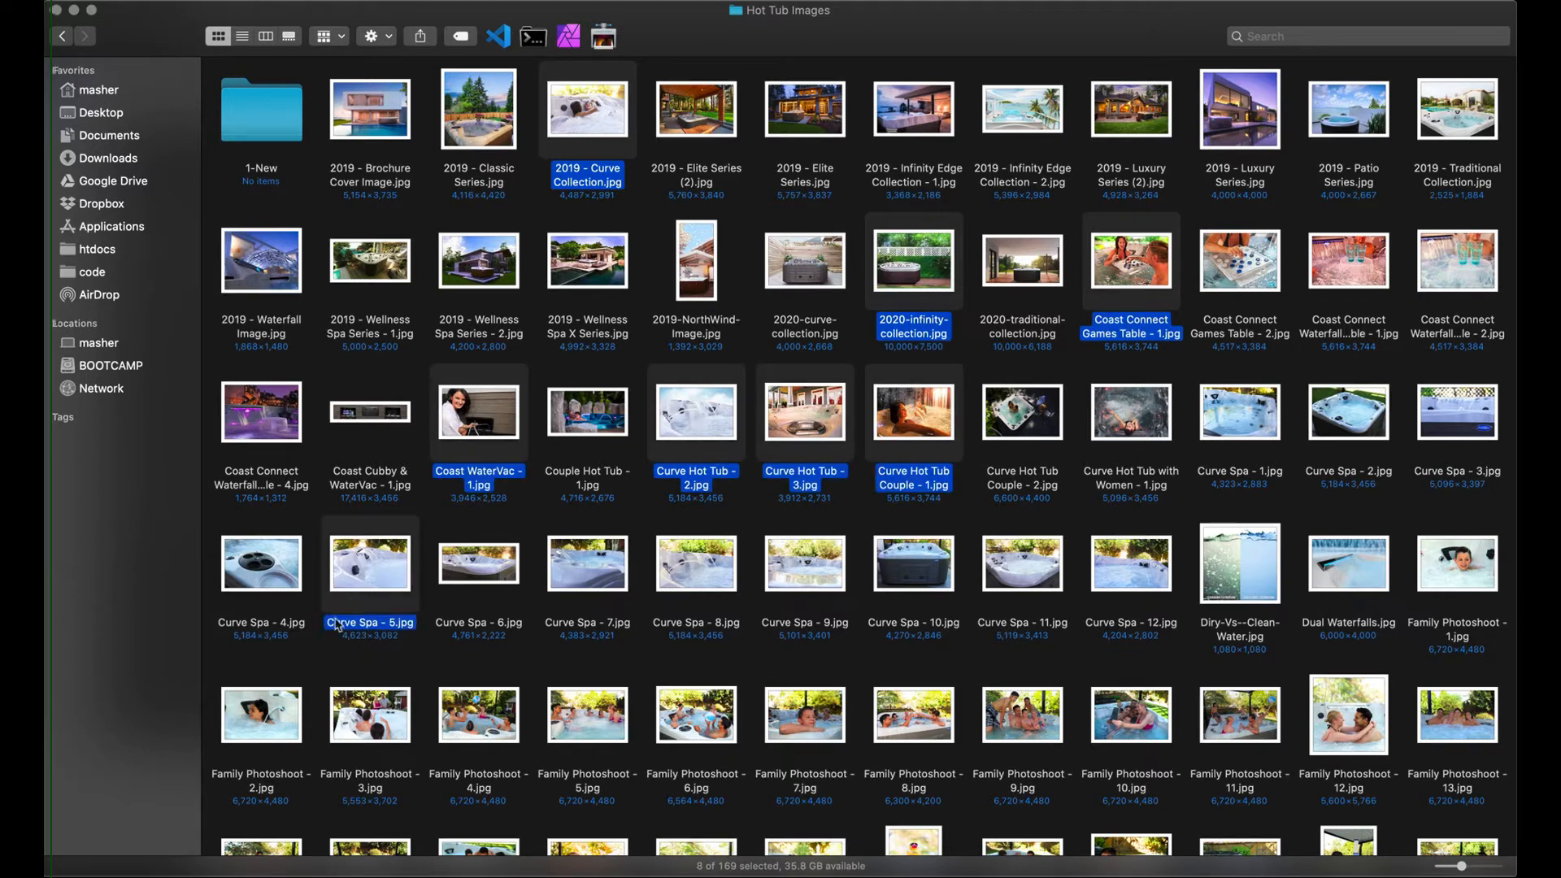
super+click(273, 734)
super+click(353, 727)
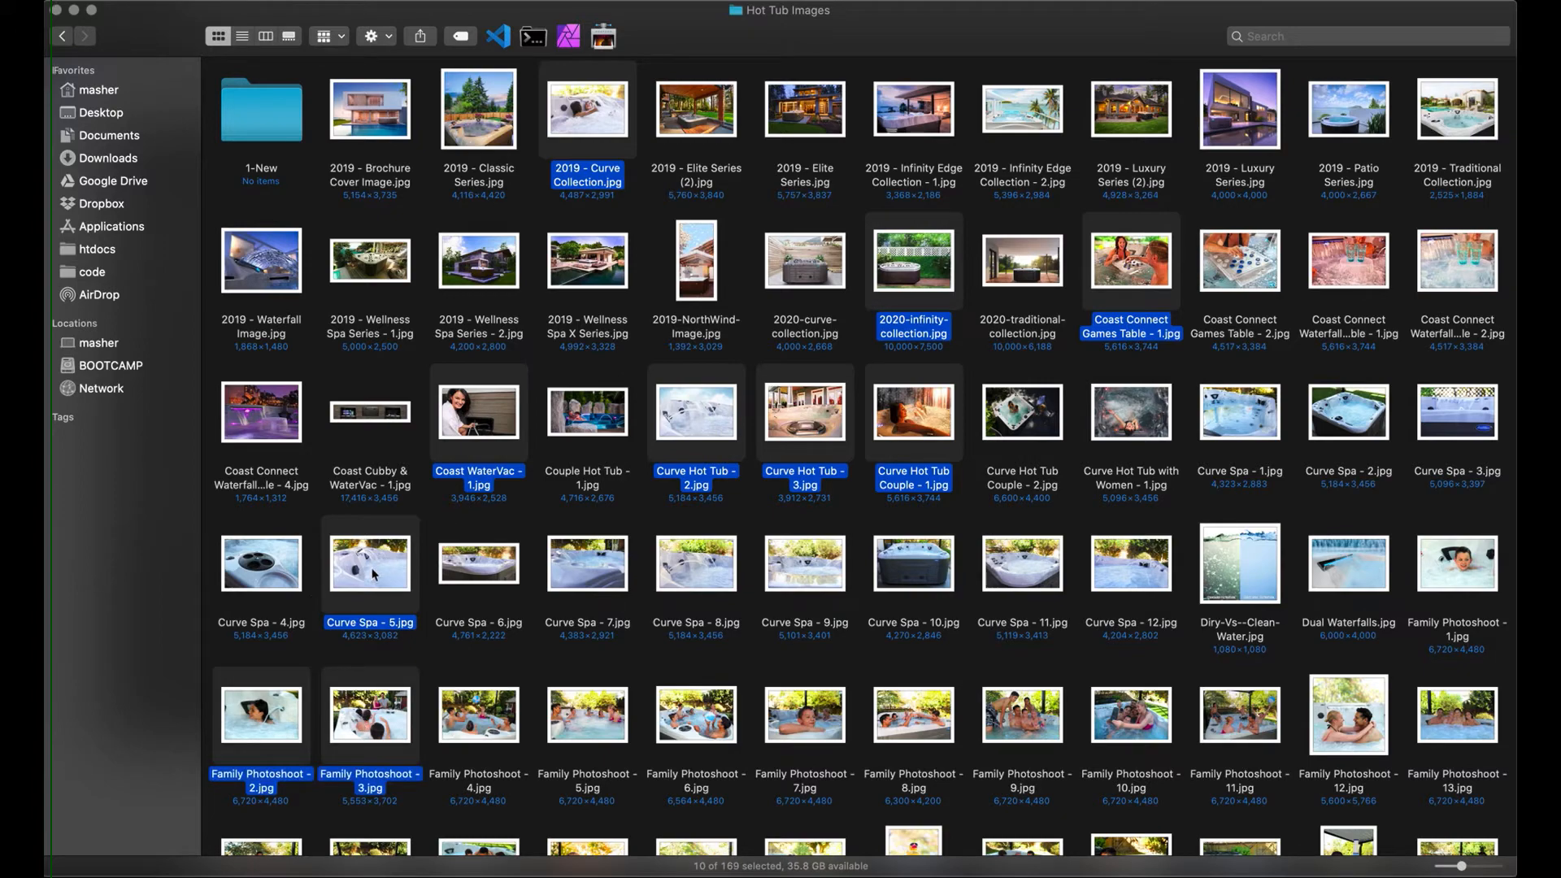
drag(375, 576, 262, 119)
- Open the 1-New folder and begin a batch rename of the six images that show people
double_click(265, 115)
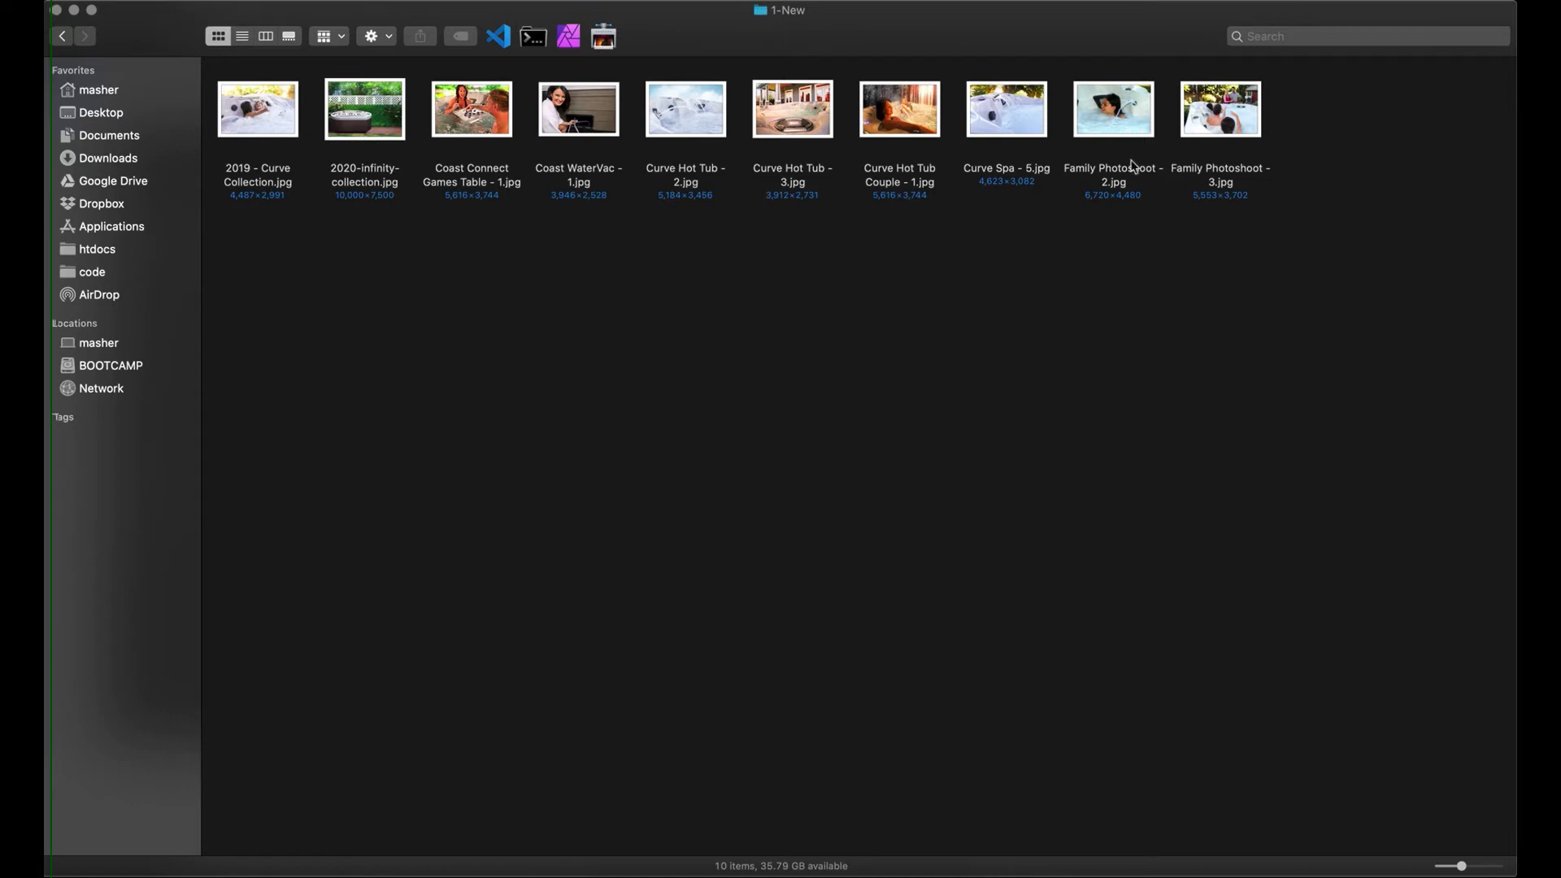
click(1211, 122)
super+click(1117, 115)
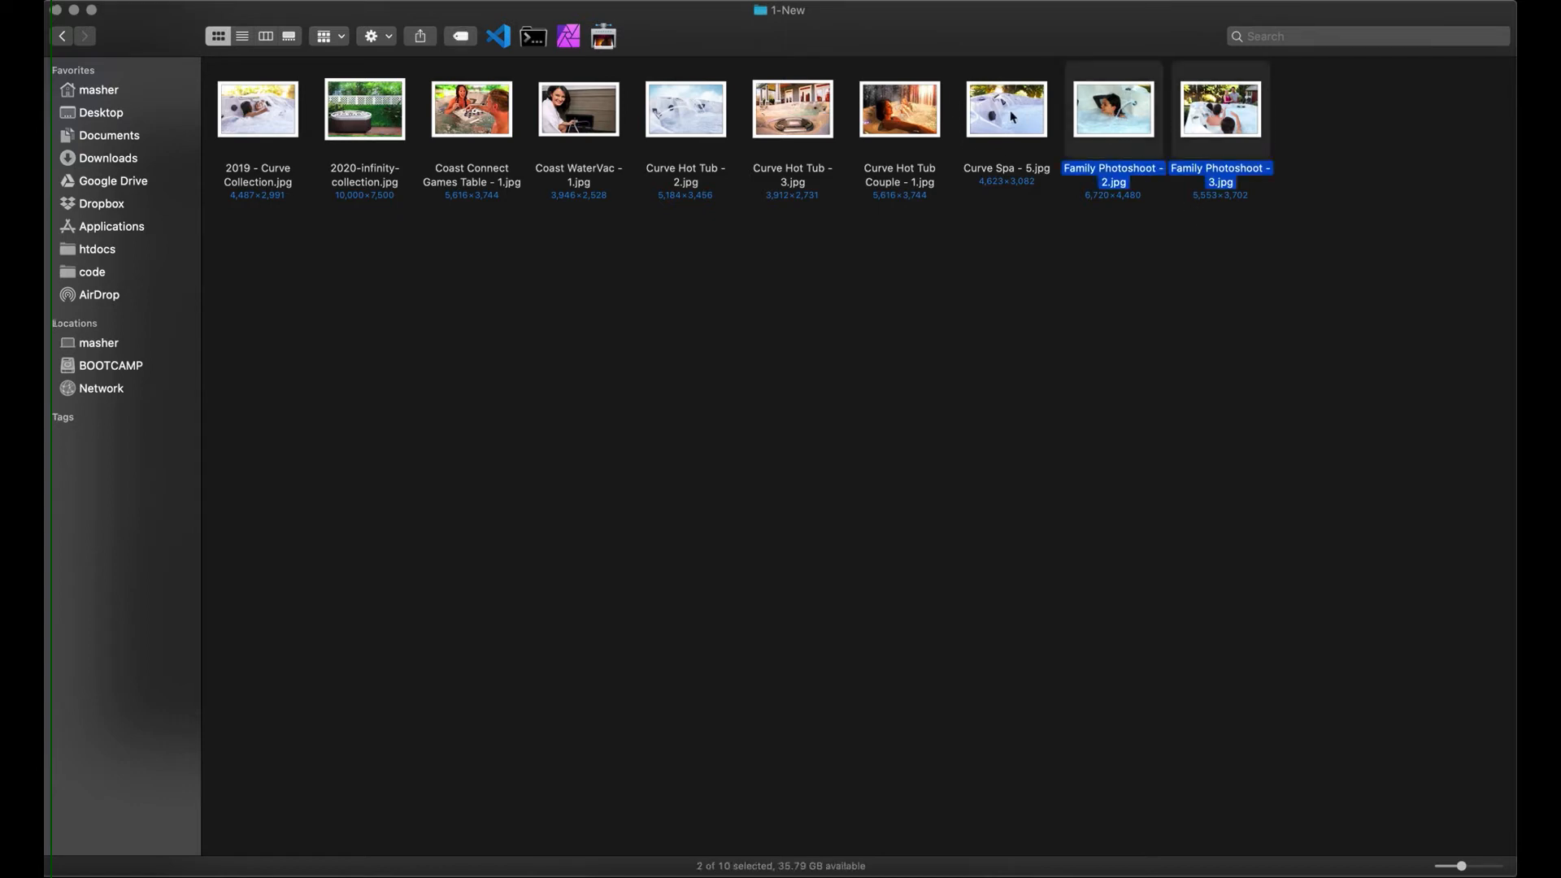
super+click(891, 113)
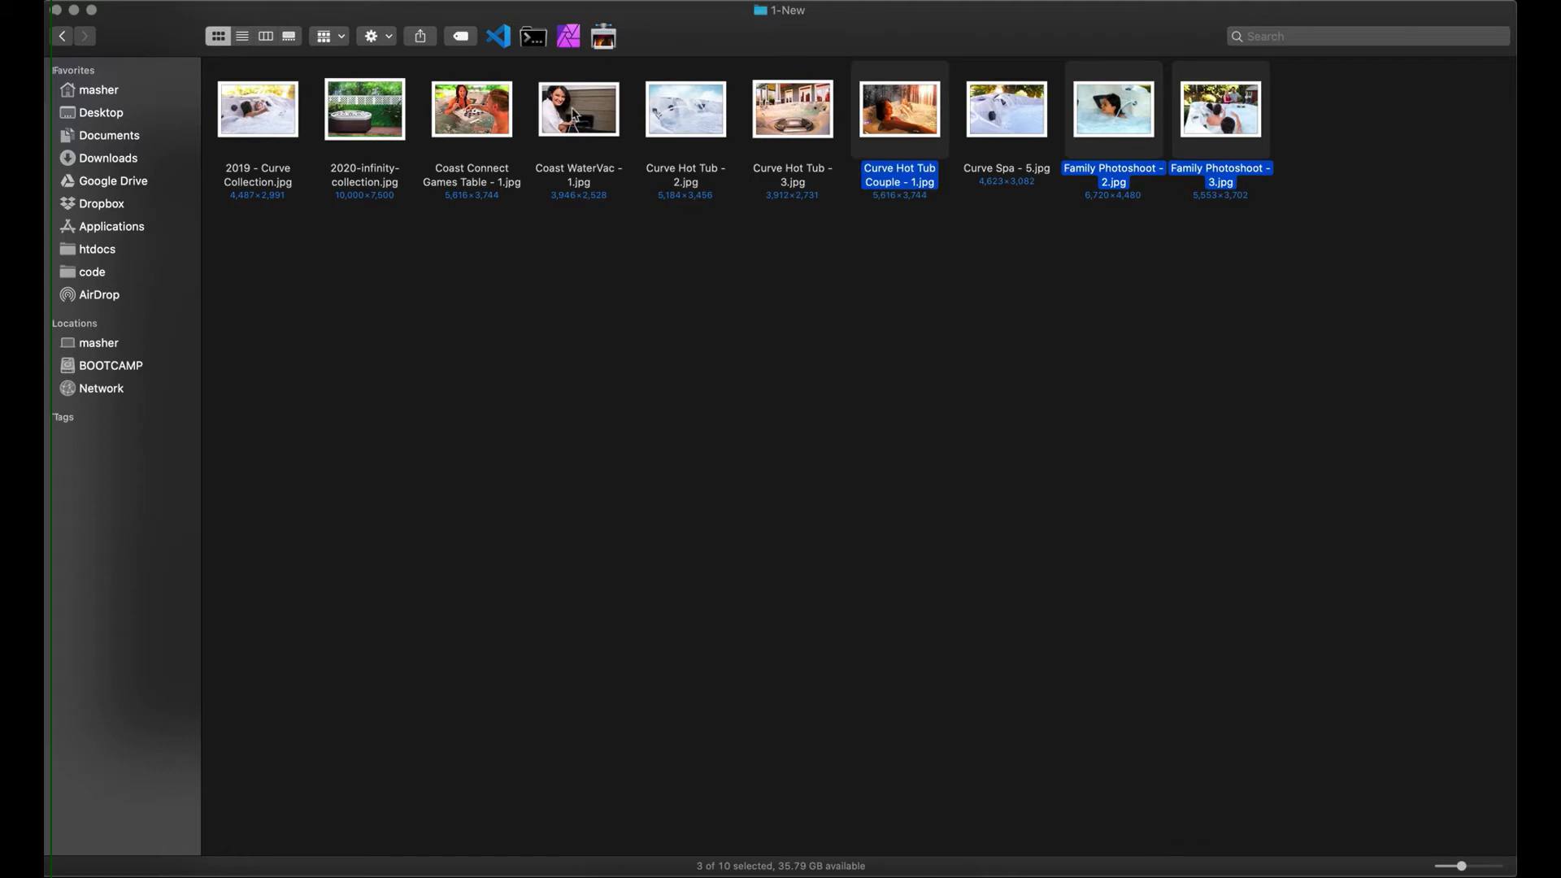
super+click(556, 116)
super+click(456, 115)
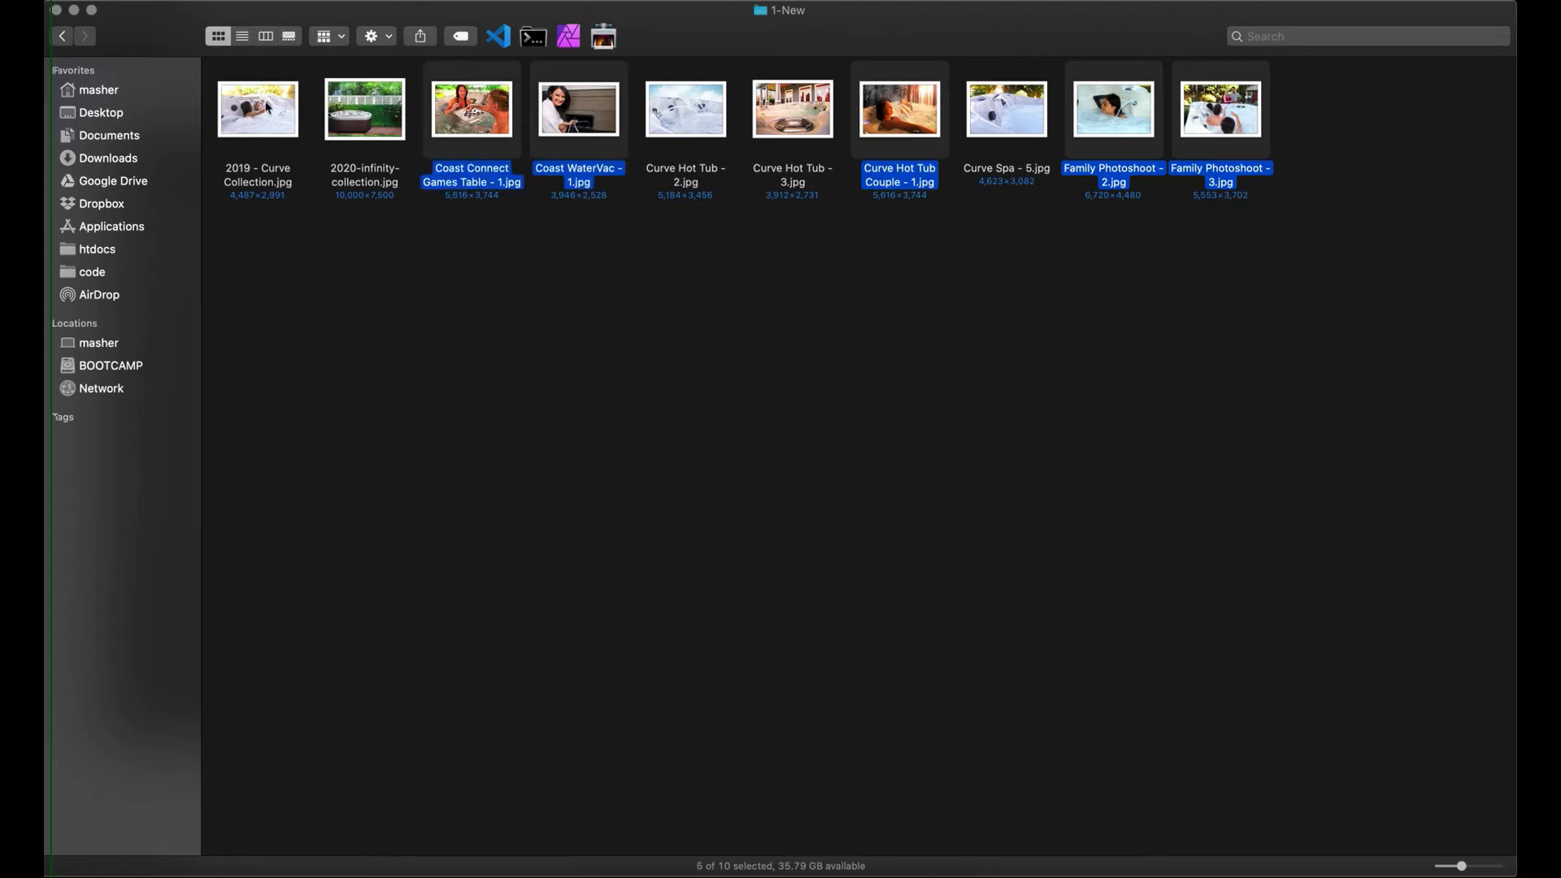
super+click(268, 107)
right_click(268, 107)
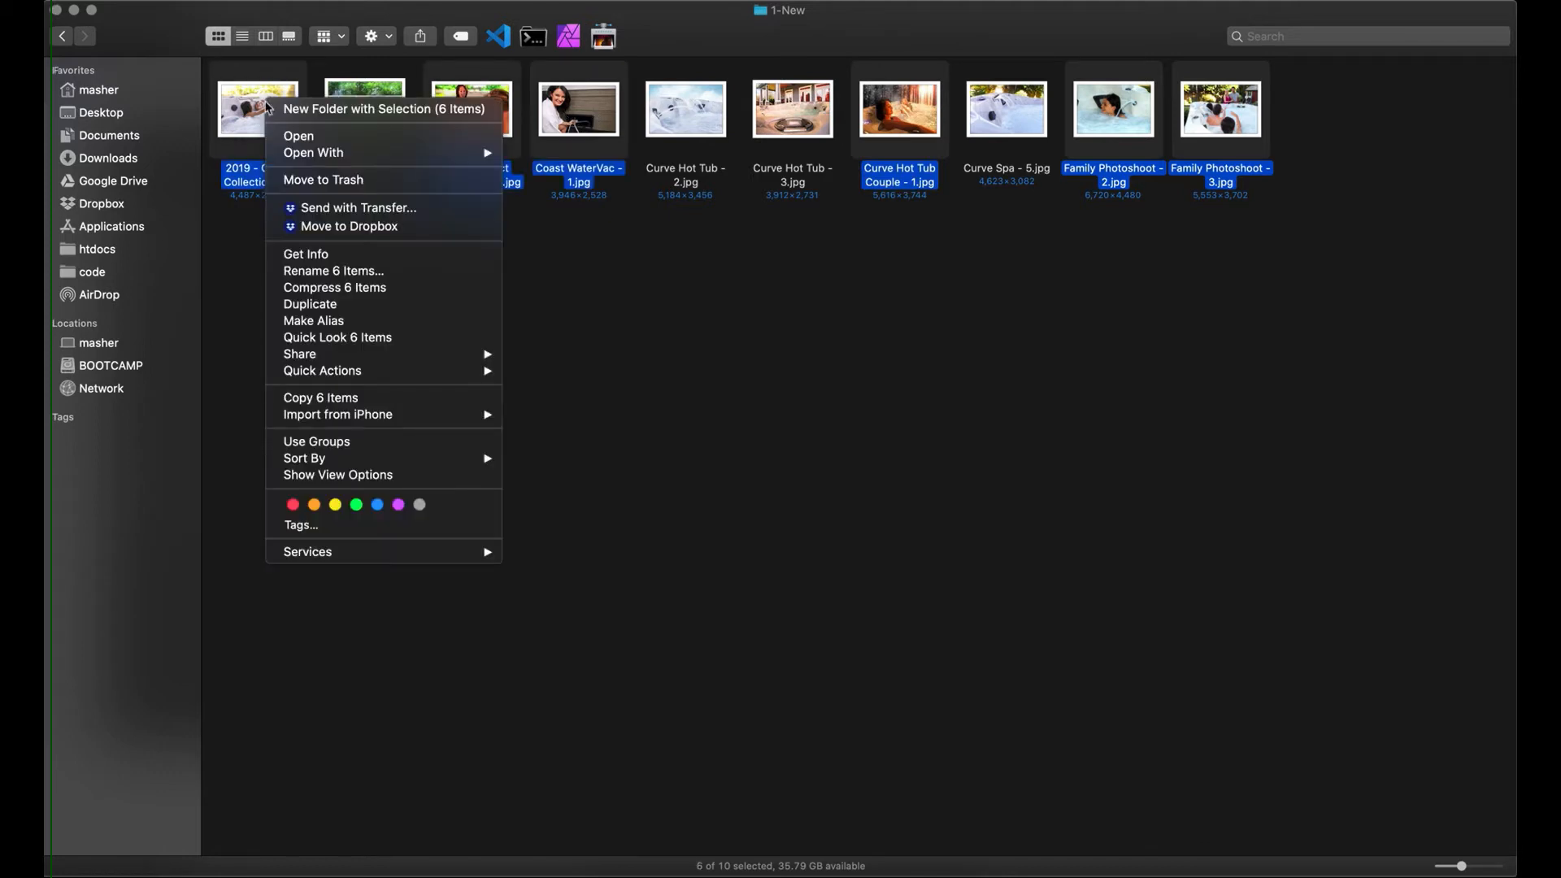
click(328, 273)
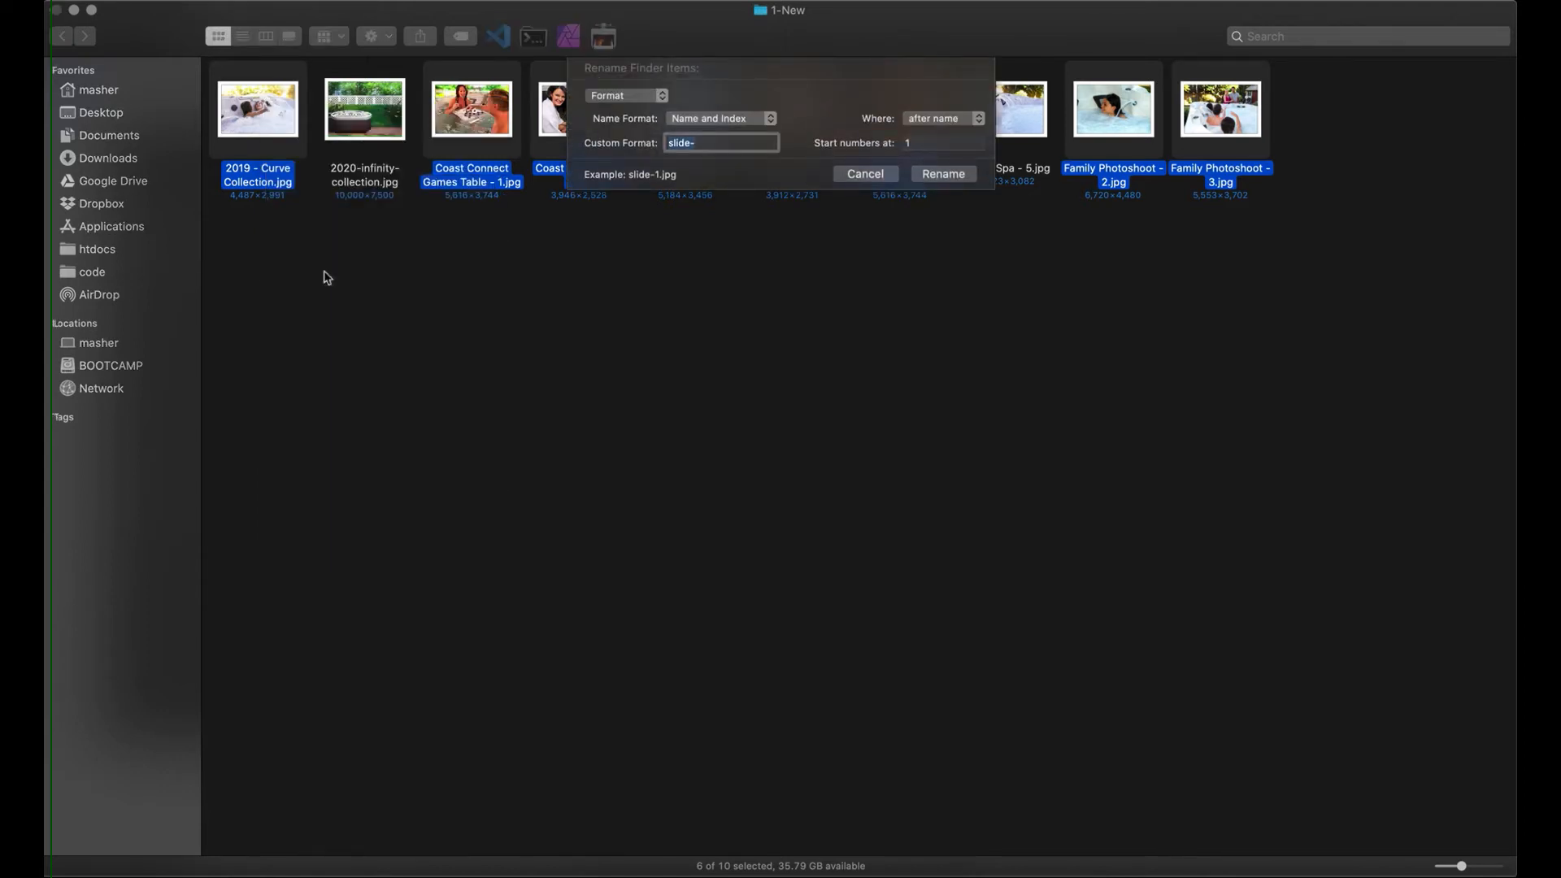
- Set the batch rename to the Name and Index format with the custom name "person-in-hot-tub-"
click(664, 97)
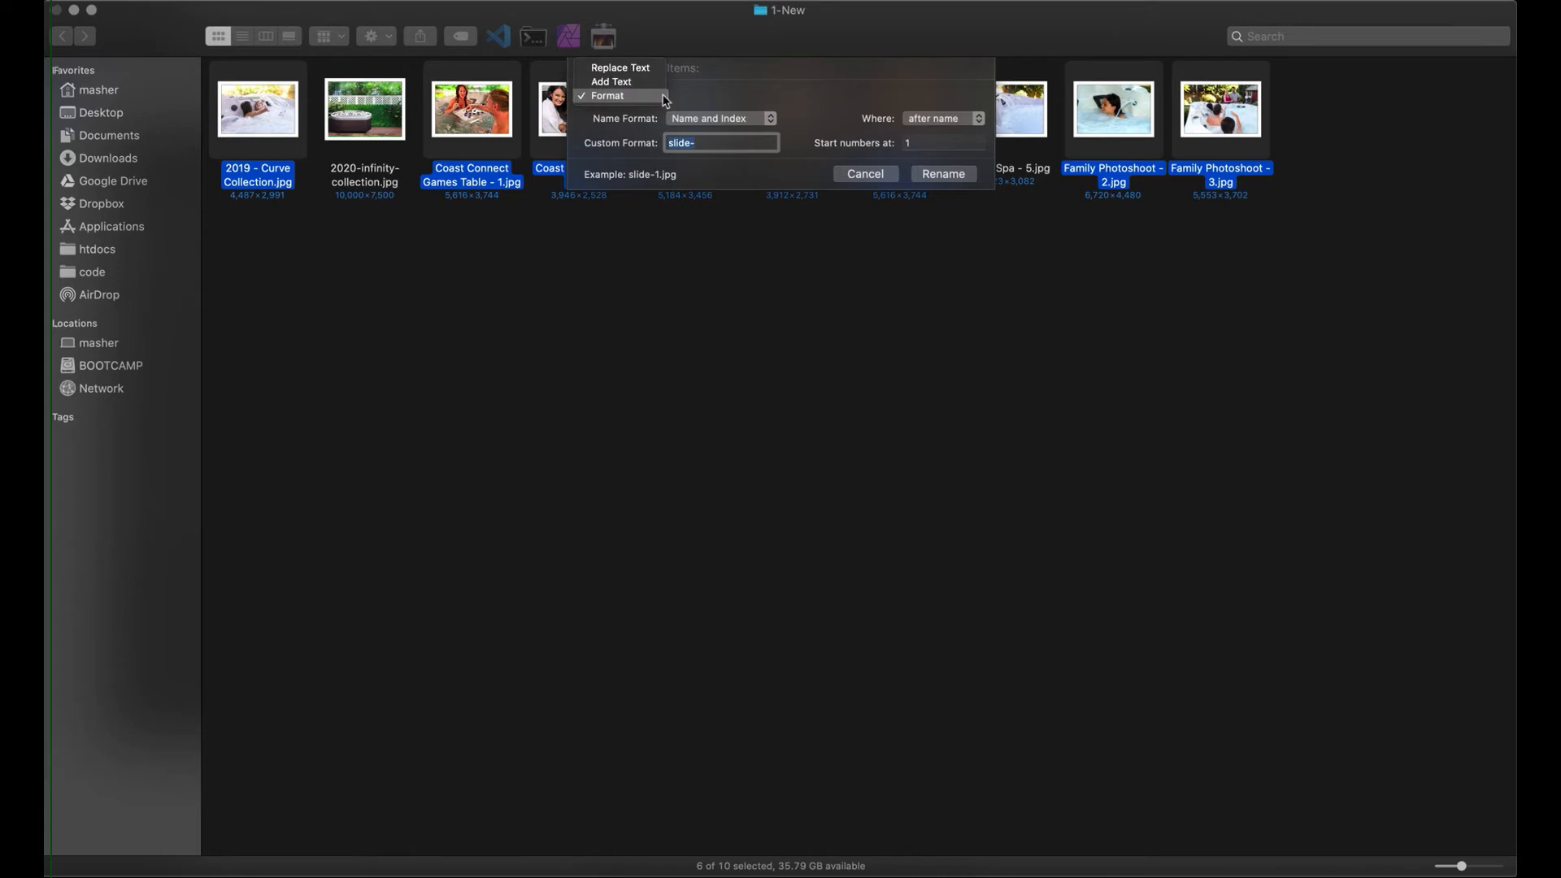
click(621, 99)
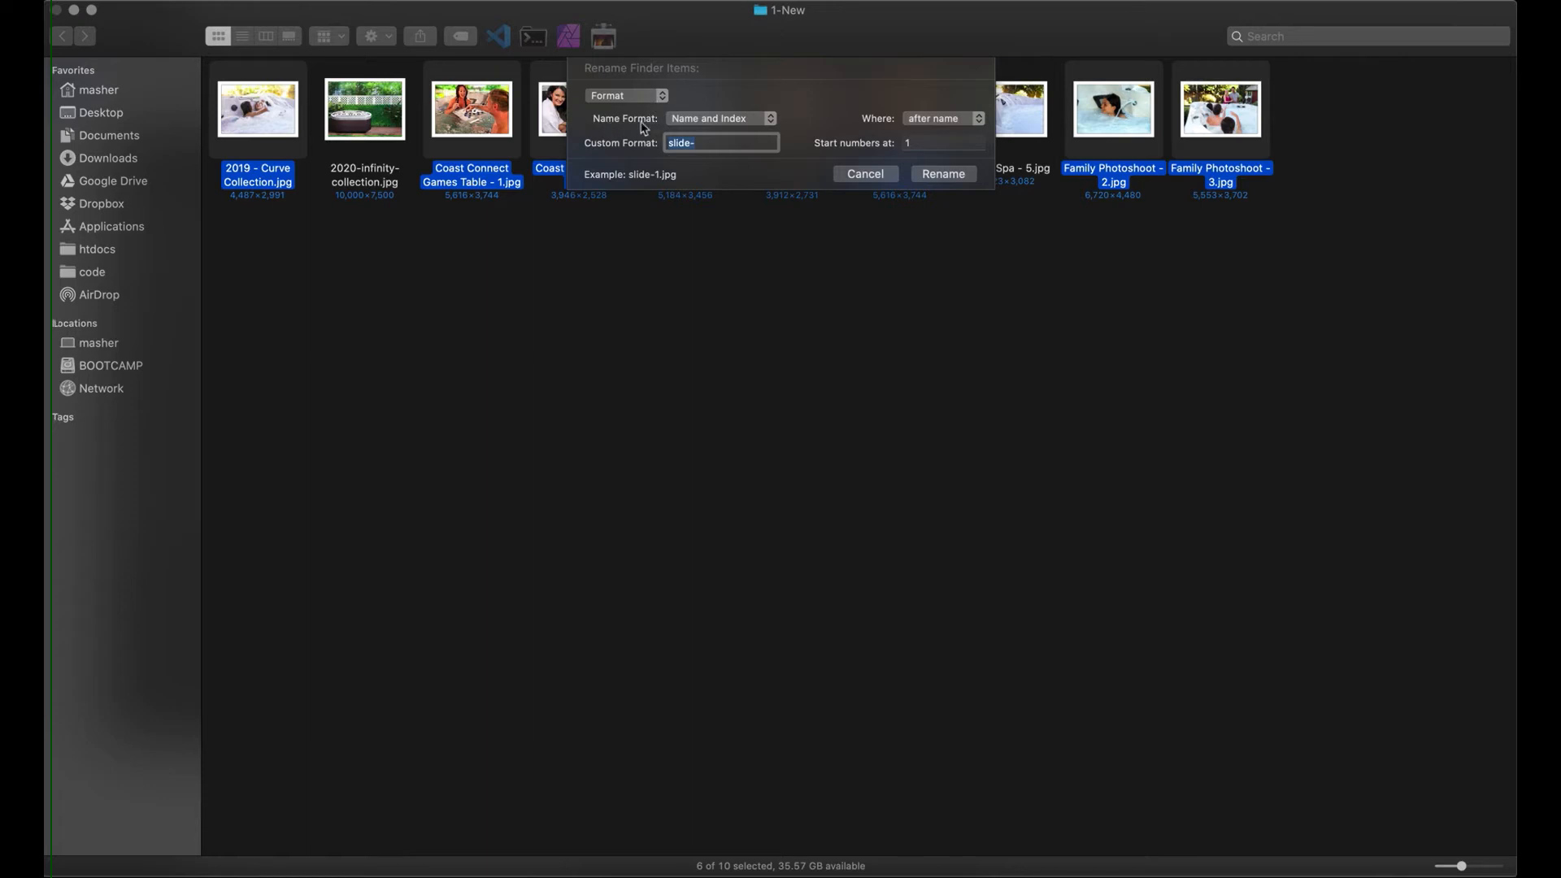
click(717, 121)
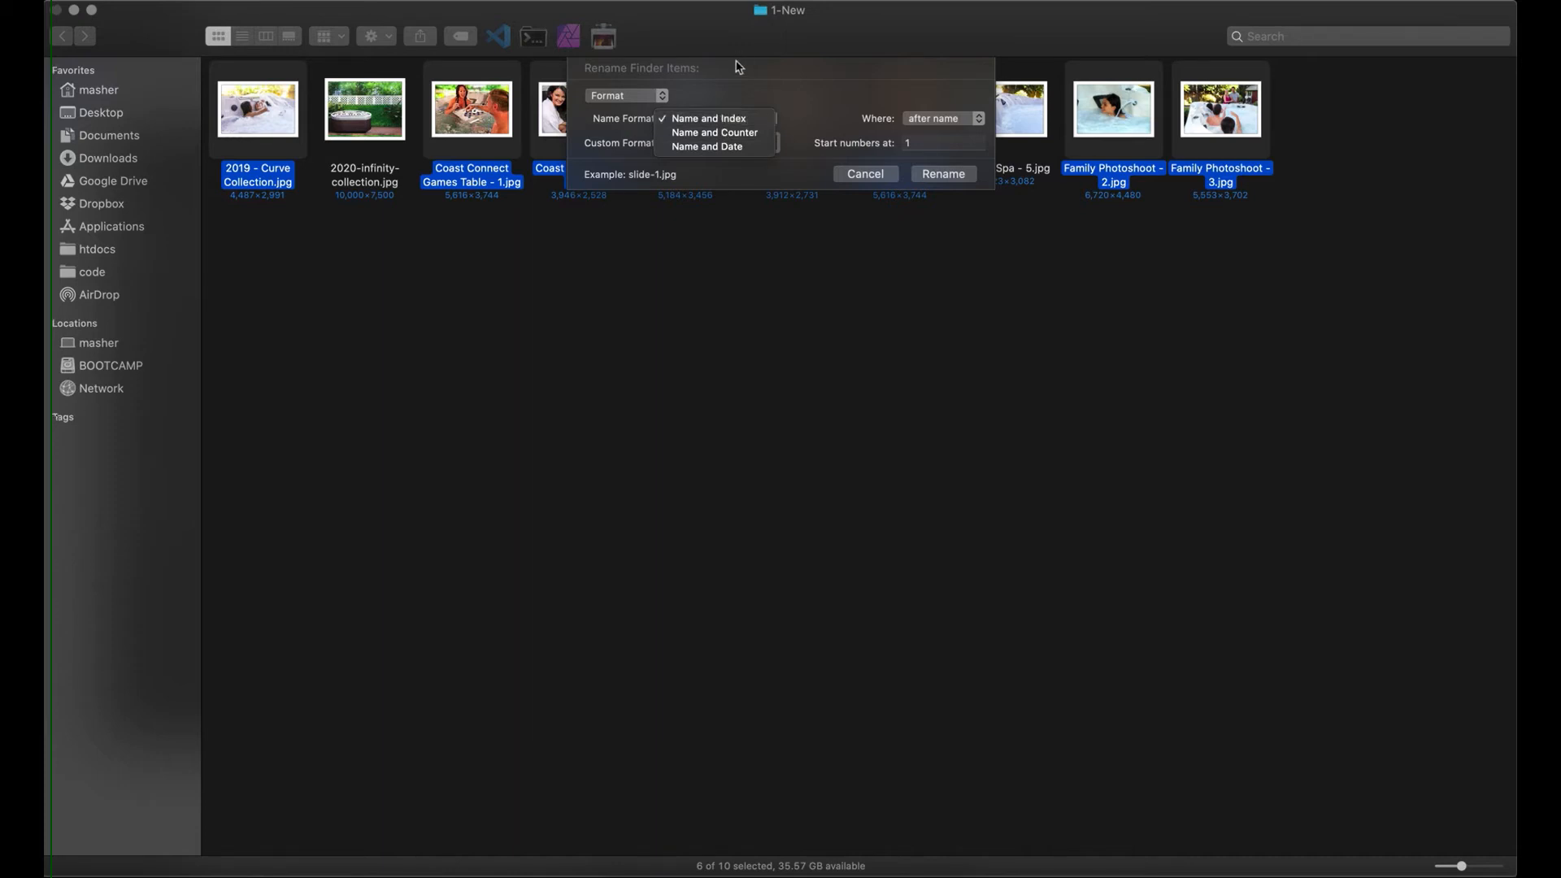
click(726, 134)
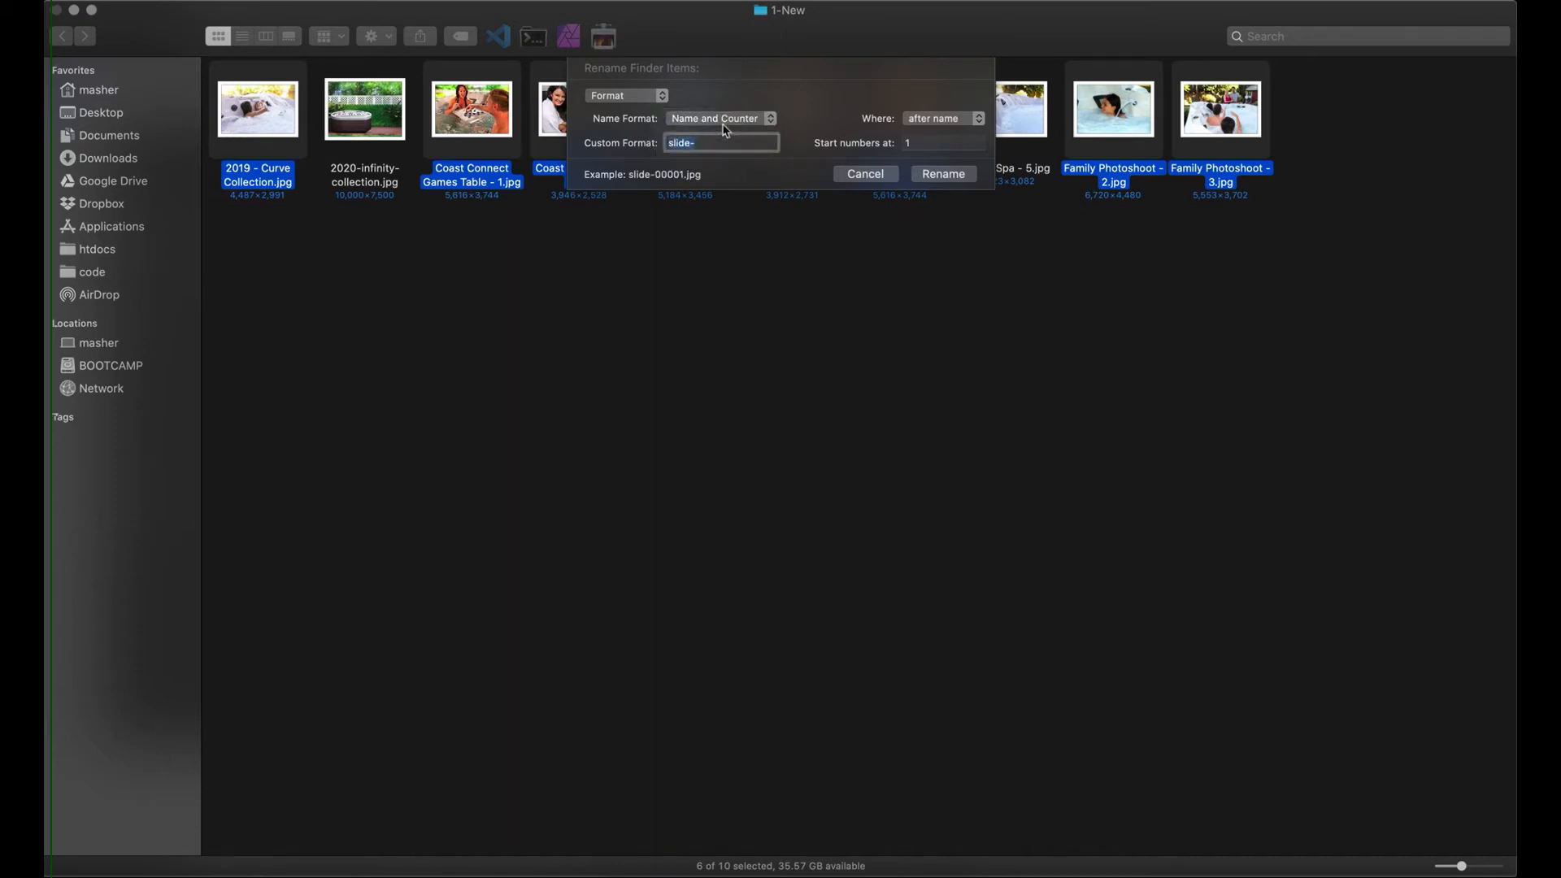
click(725, 124)
click(708, 104)
text(person-in-hot)
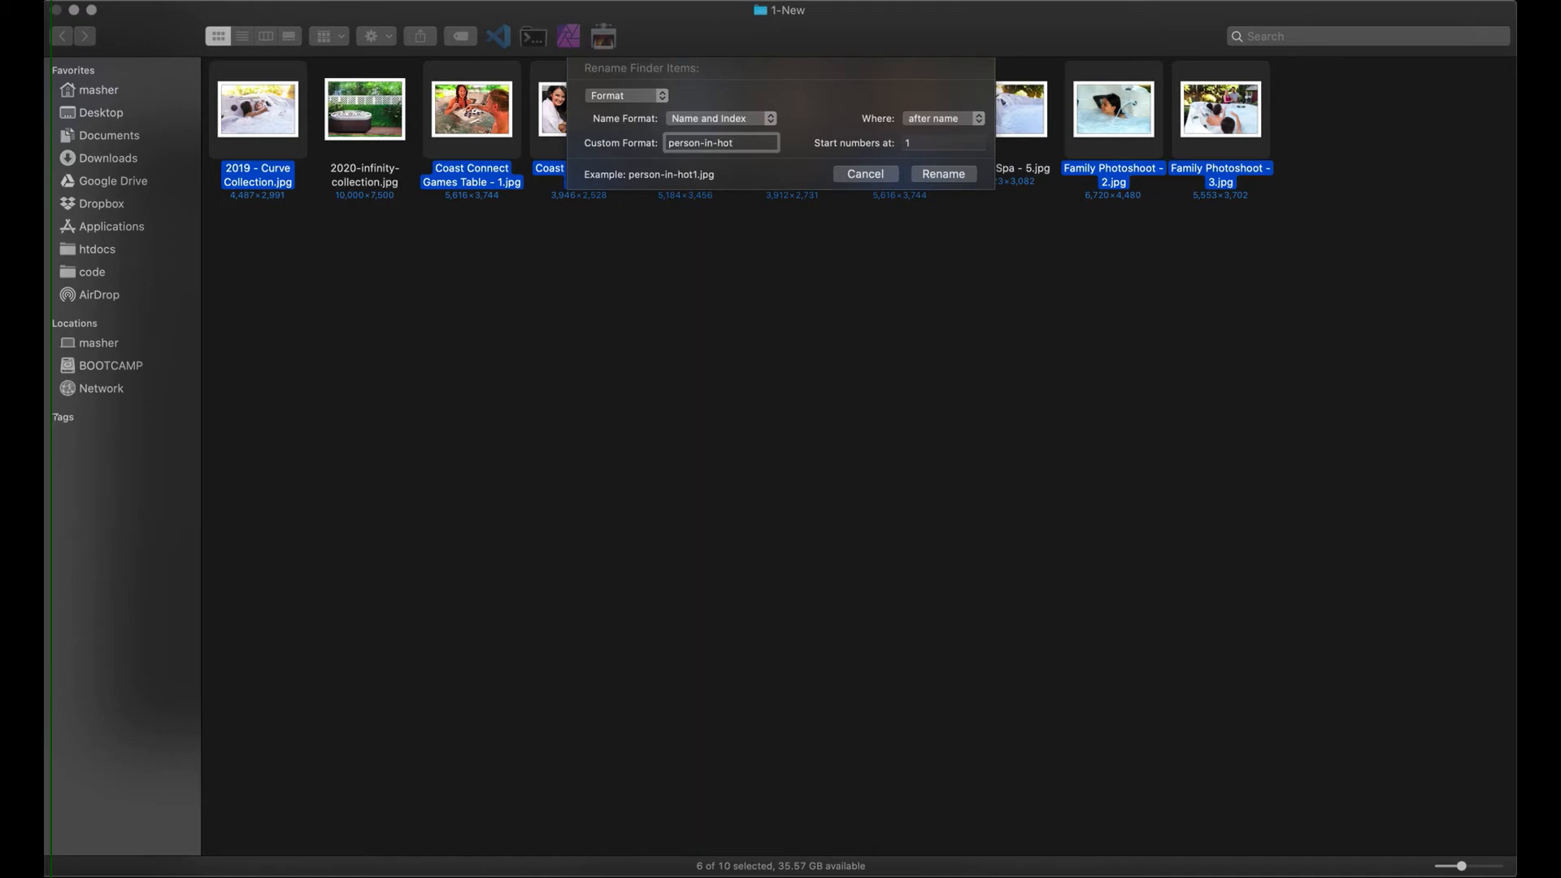
text(-tub-)
- Start the numbering at 4, placed after the name, and apply the rename to the six images
click(932, 143)
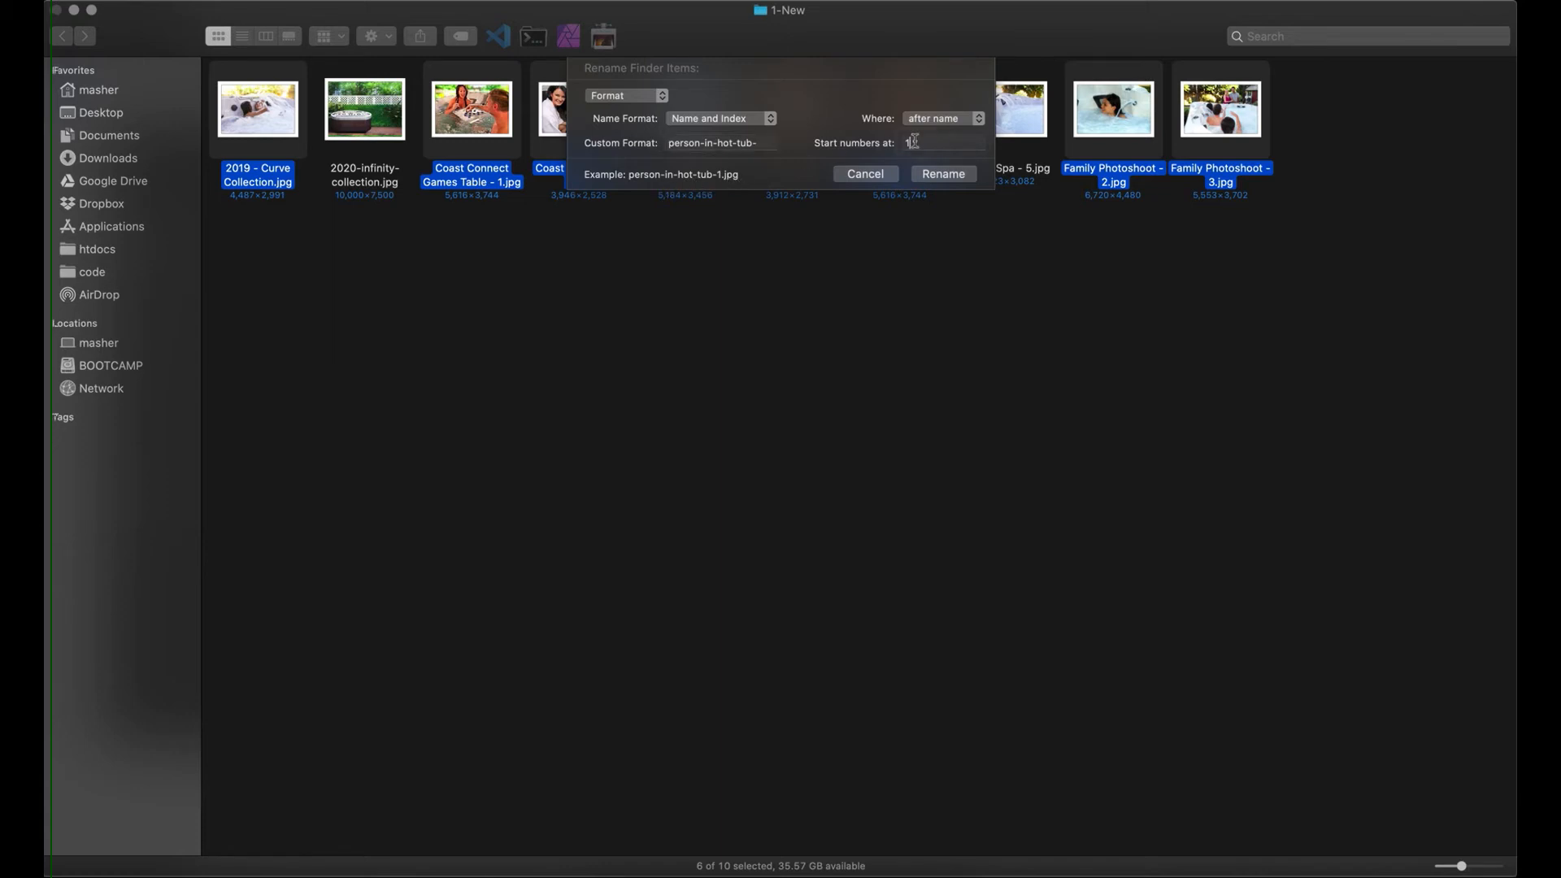
key(BackSpace)
text(4)
click(946, 126)
click(947, 113)
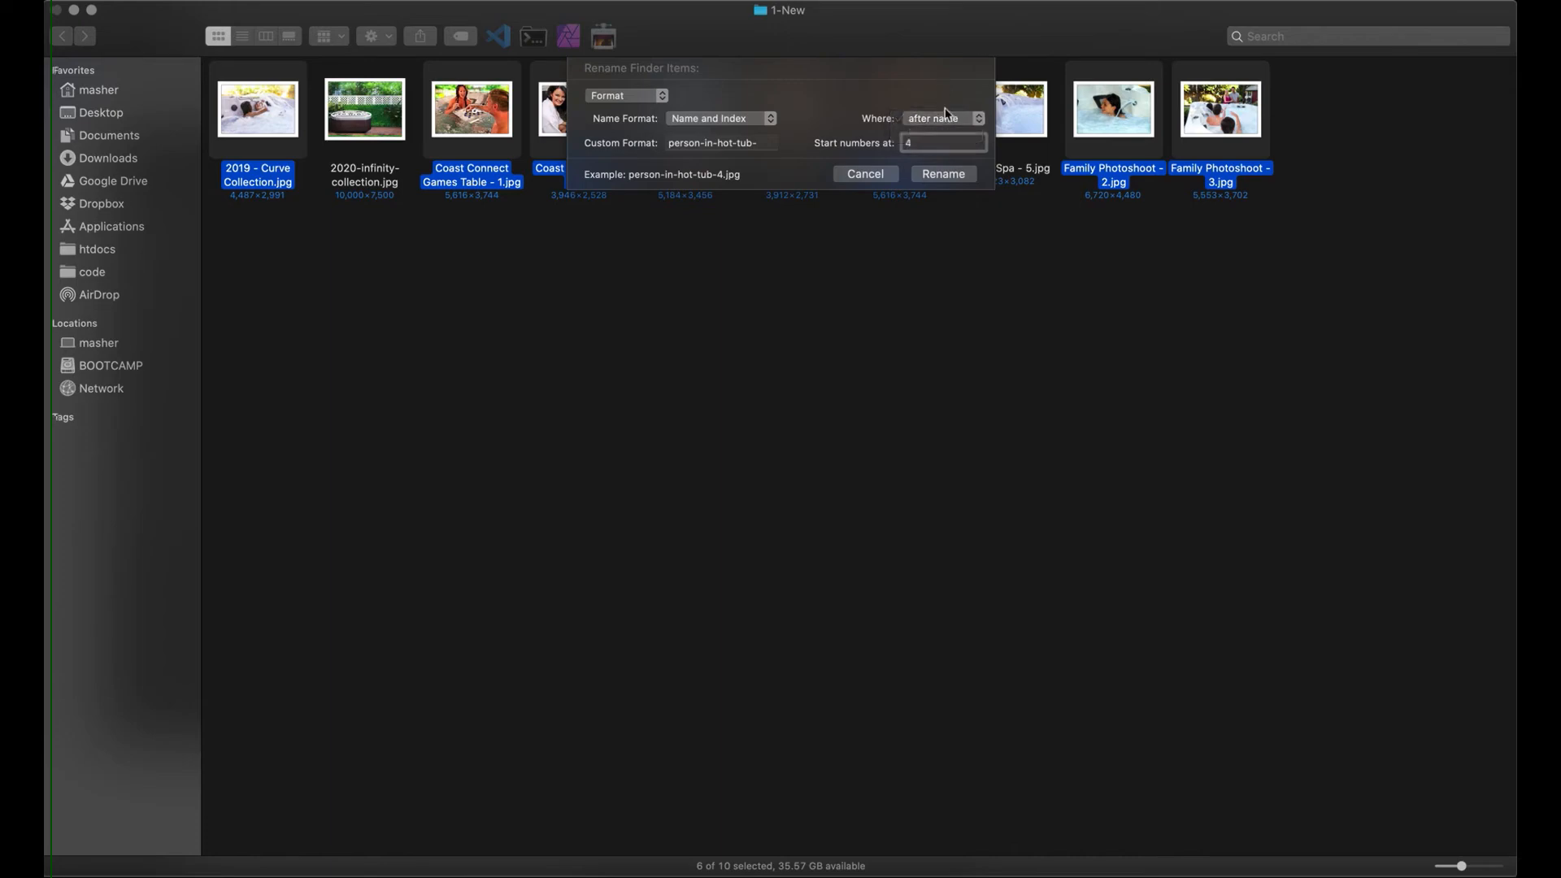
click(948, 178)
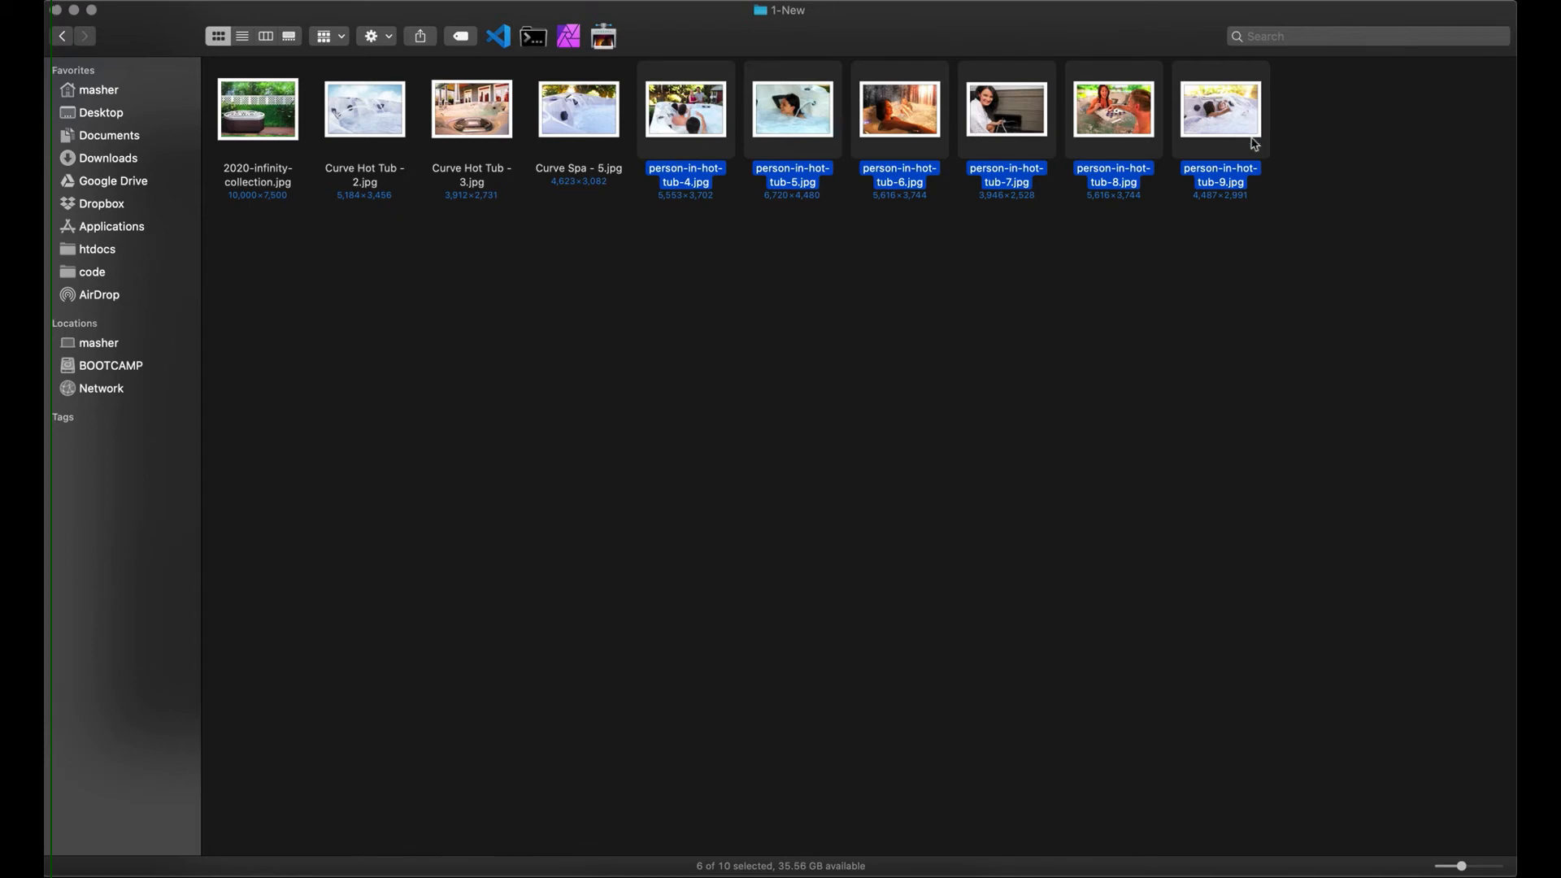
click(1171, 277)
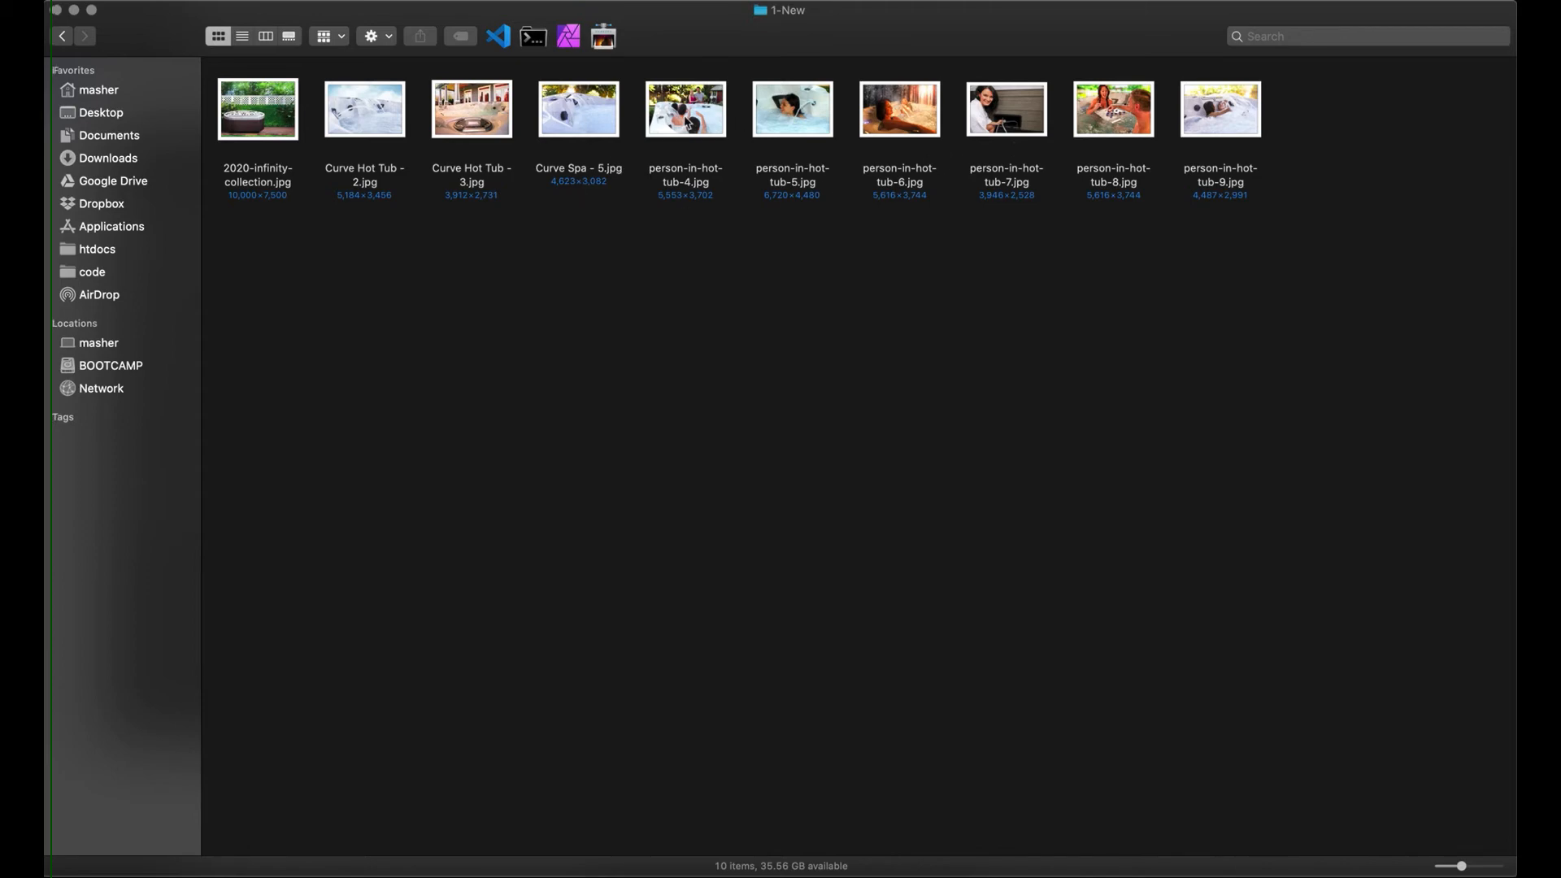
- Batch rename person-in-hot-tub-6, 7 and 8 by replacing the text "person" with "woman" in their names
click(794, 120)
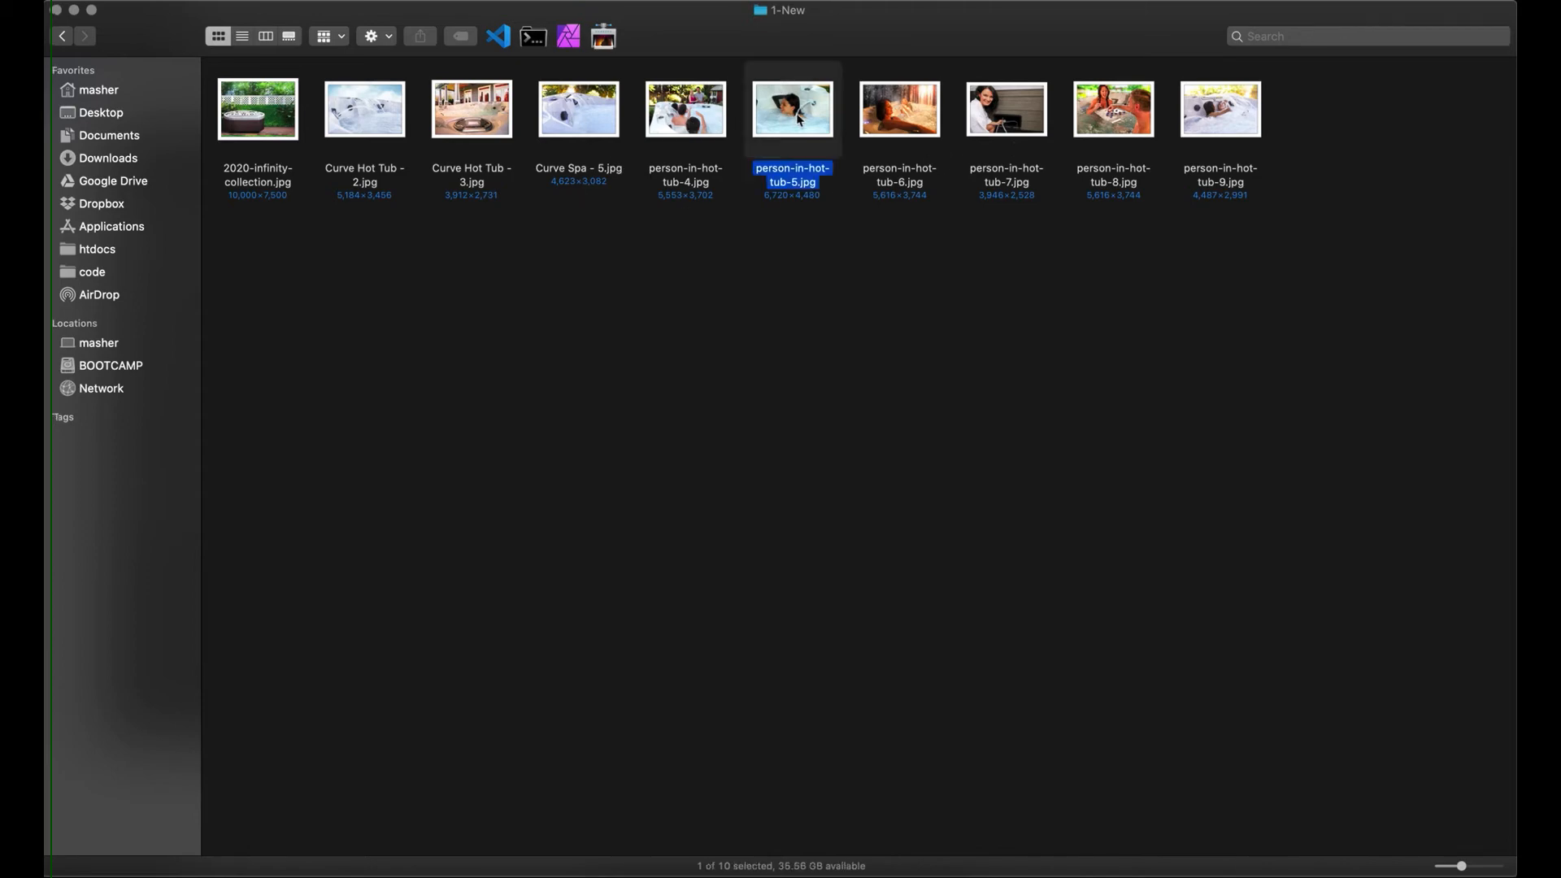
super+click(905, 126)
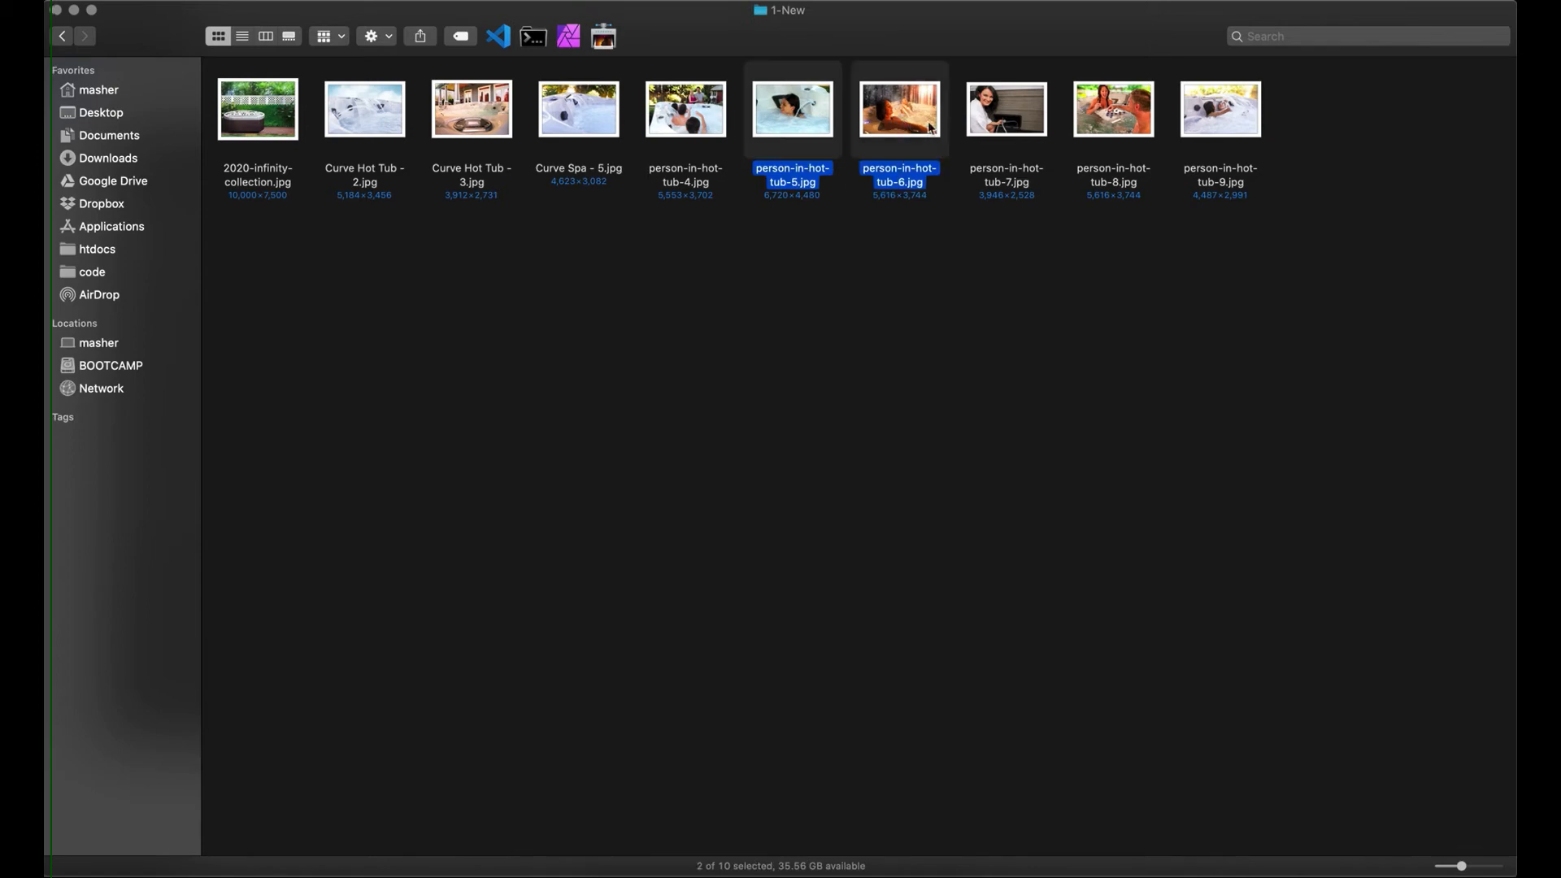
click(1019, 131)
super+click(923, 128)
super+click(1102, 129)
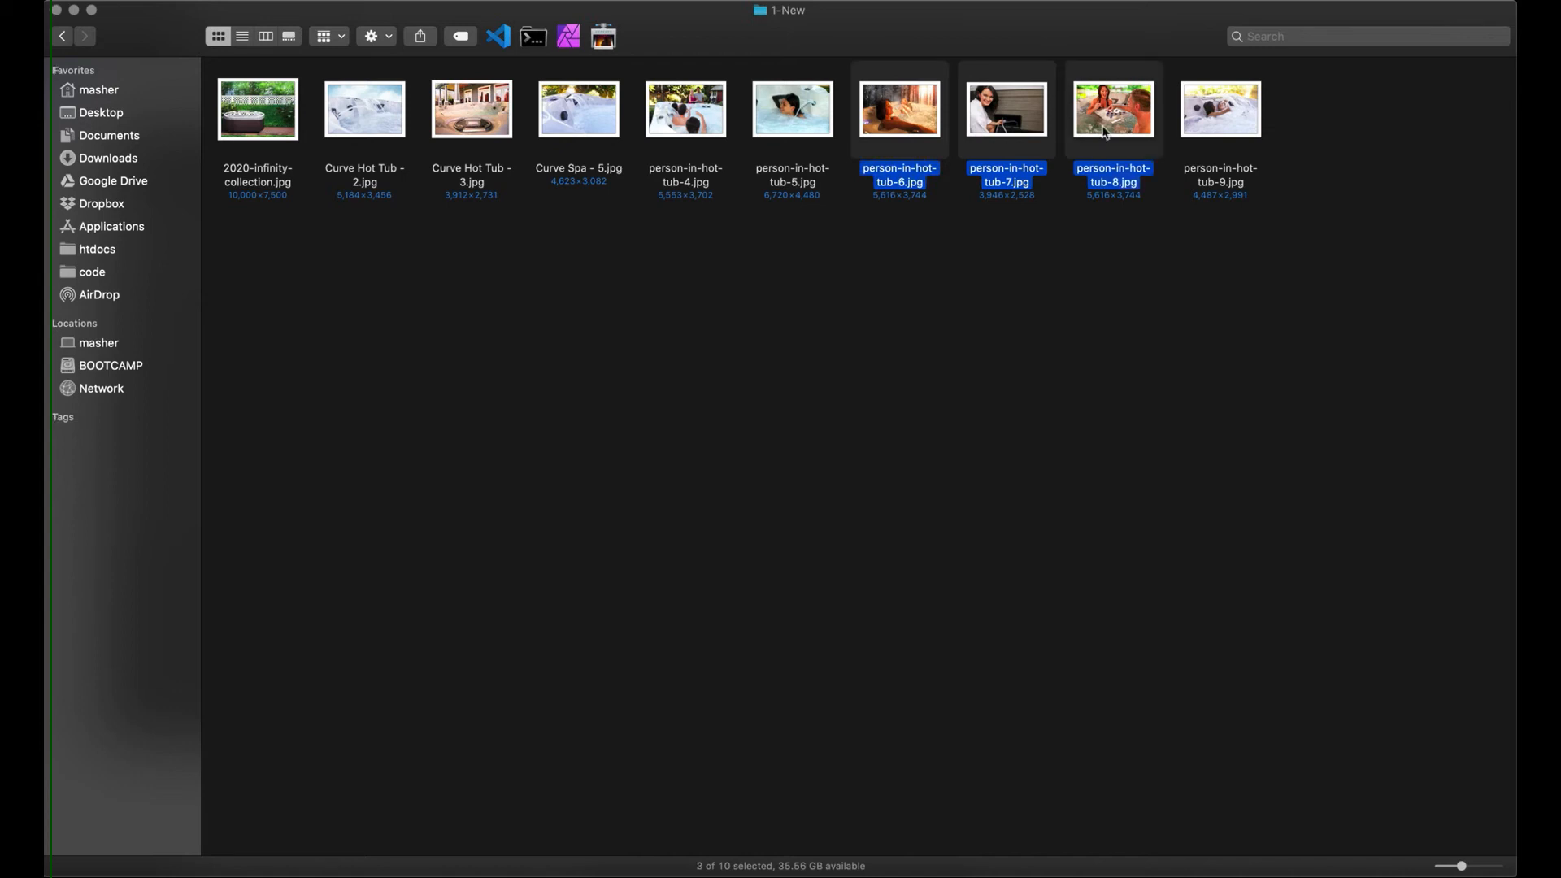
right_click(1103, 127)
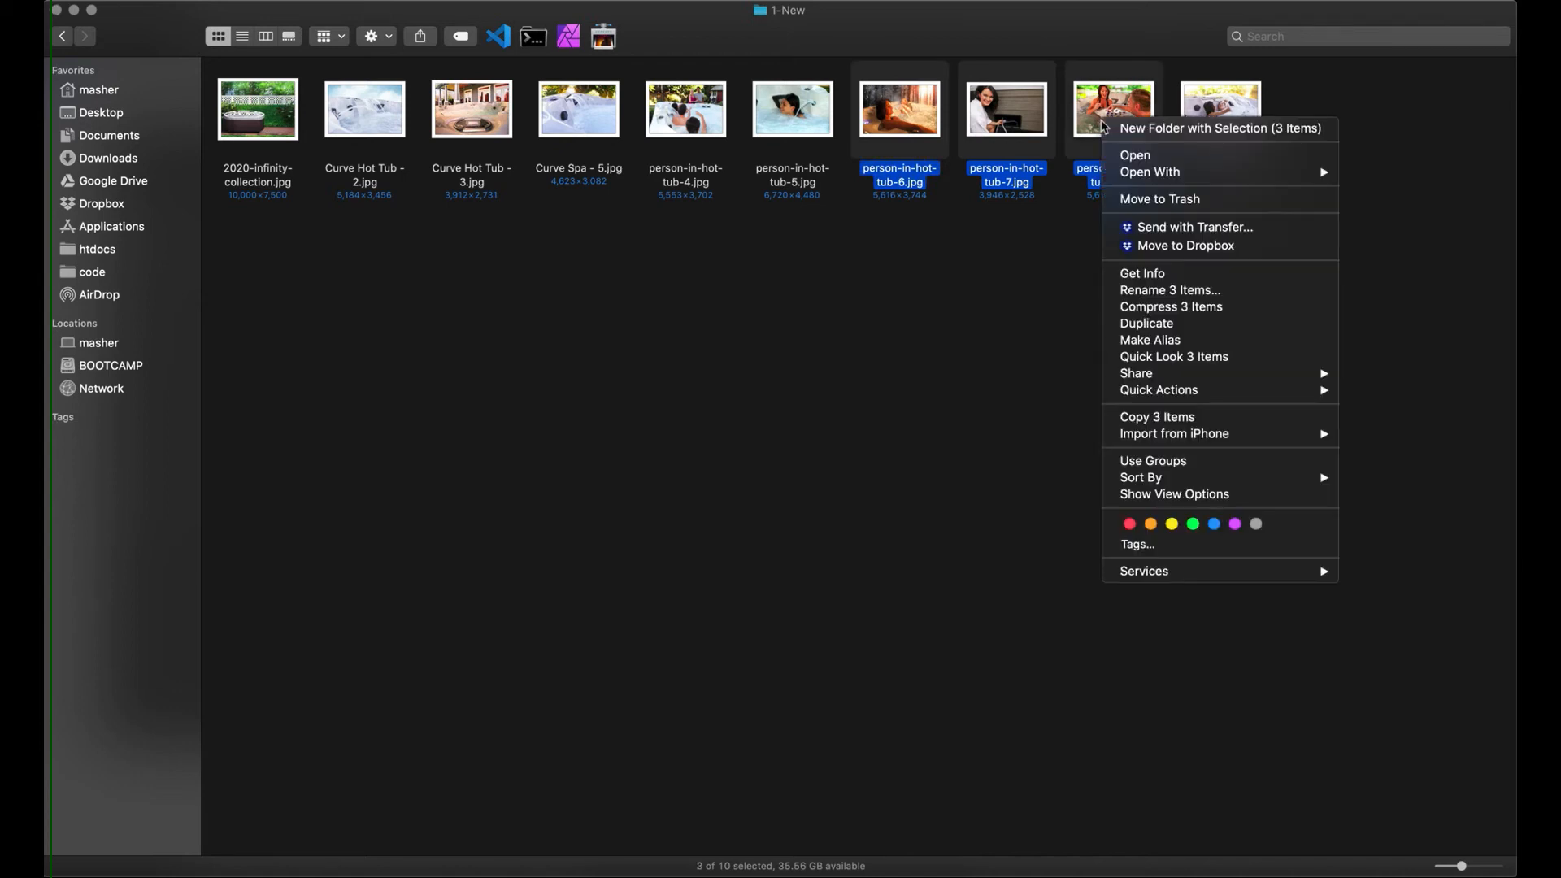
click(1176, 289)
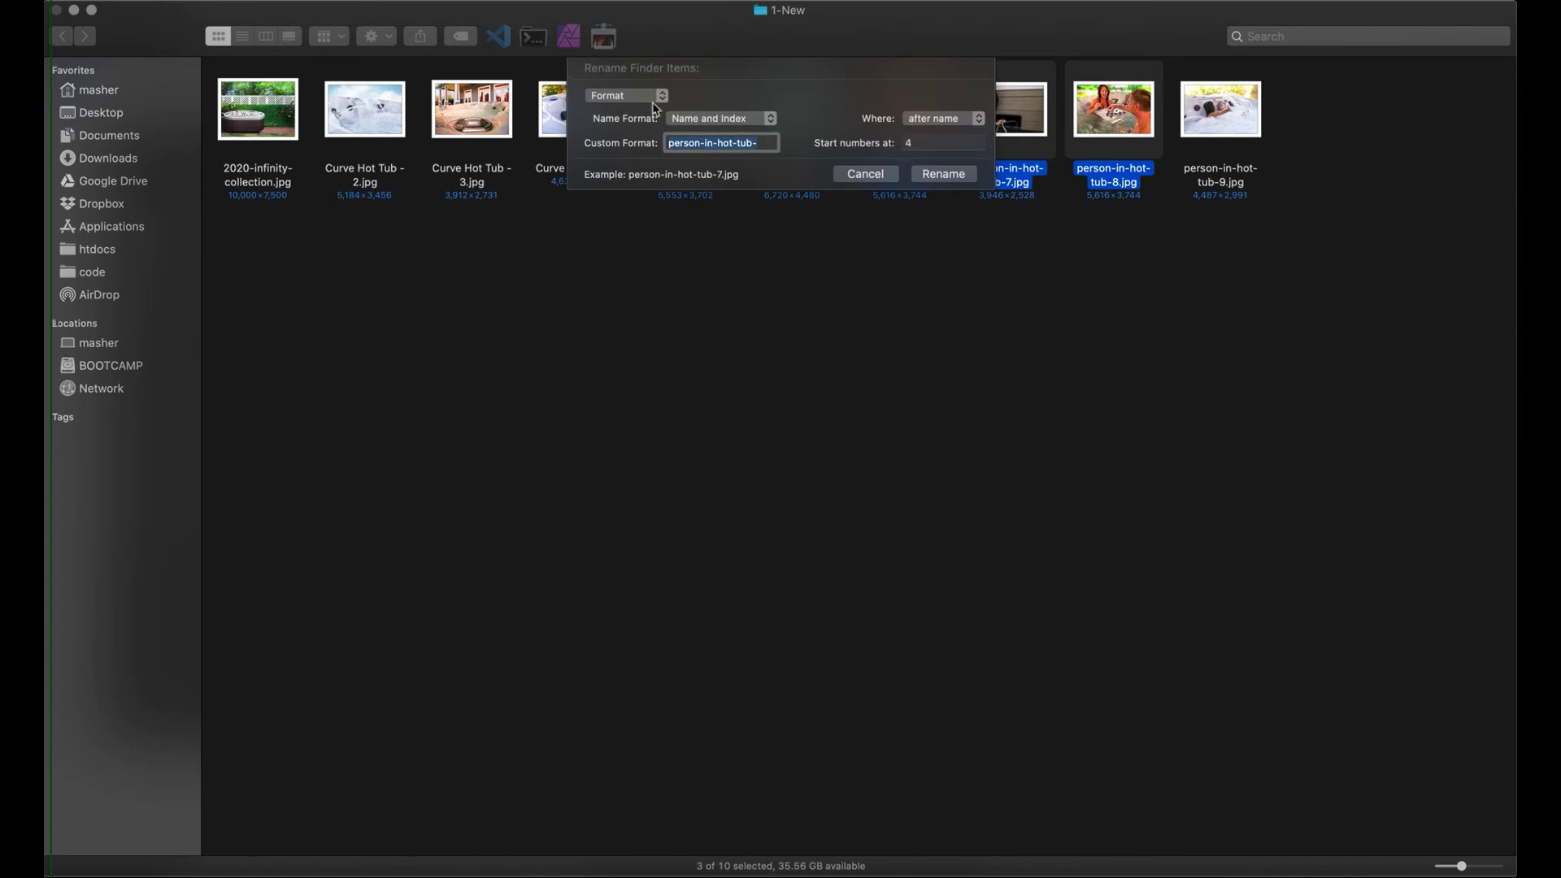
click(658, 96)
click(641, 70)
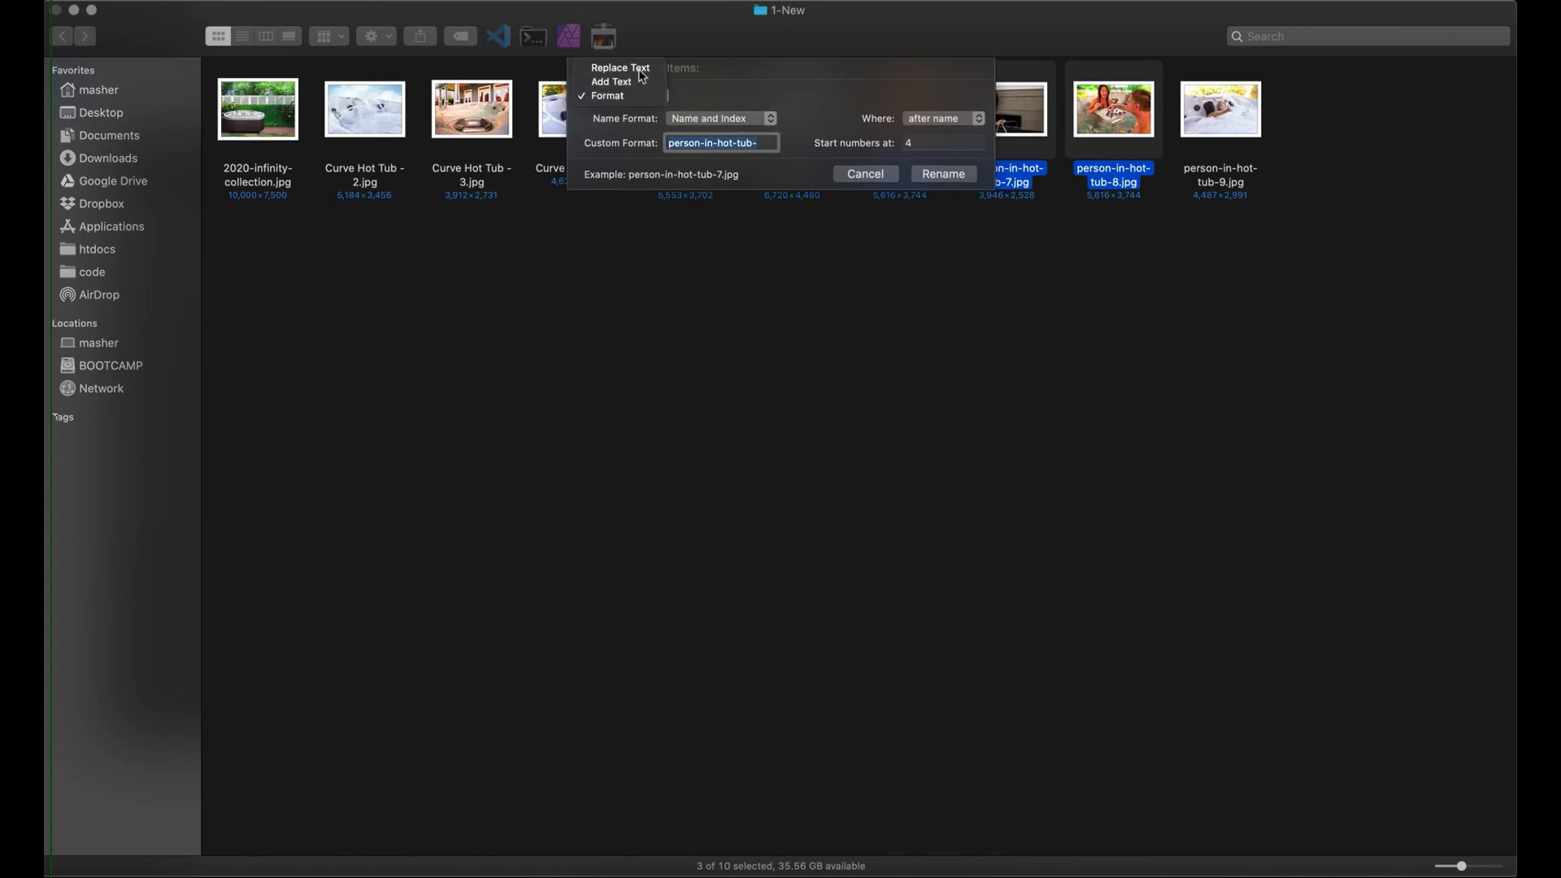
text(person)
key(Tab)
text(woman)
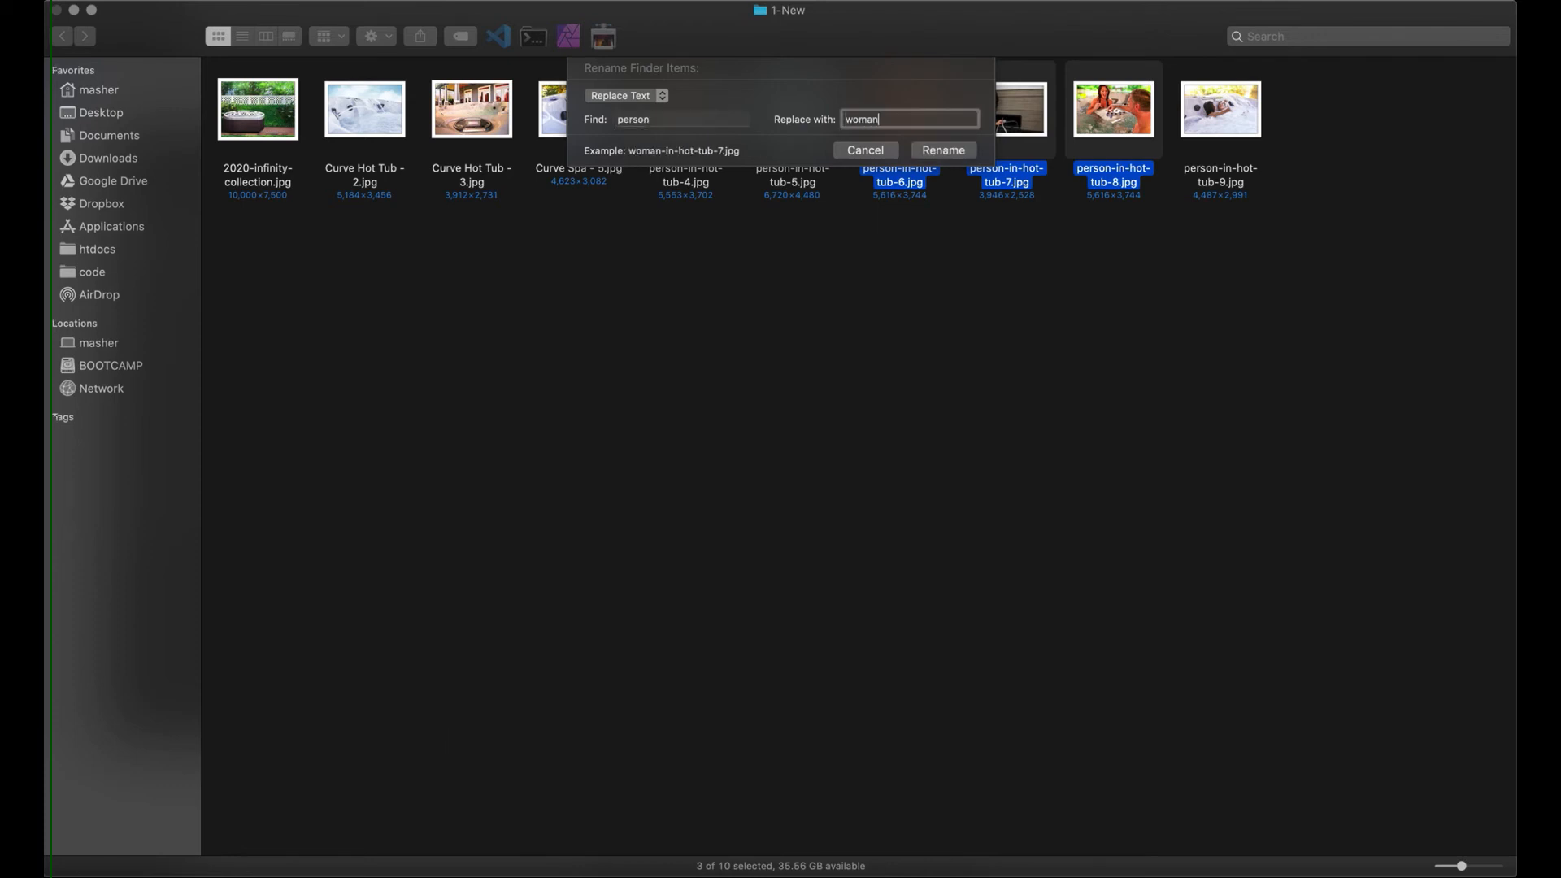
click(944, 151)
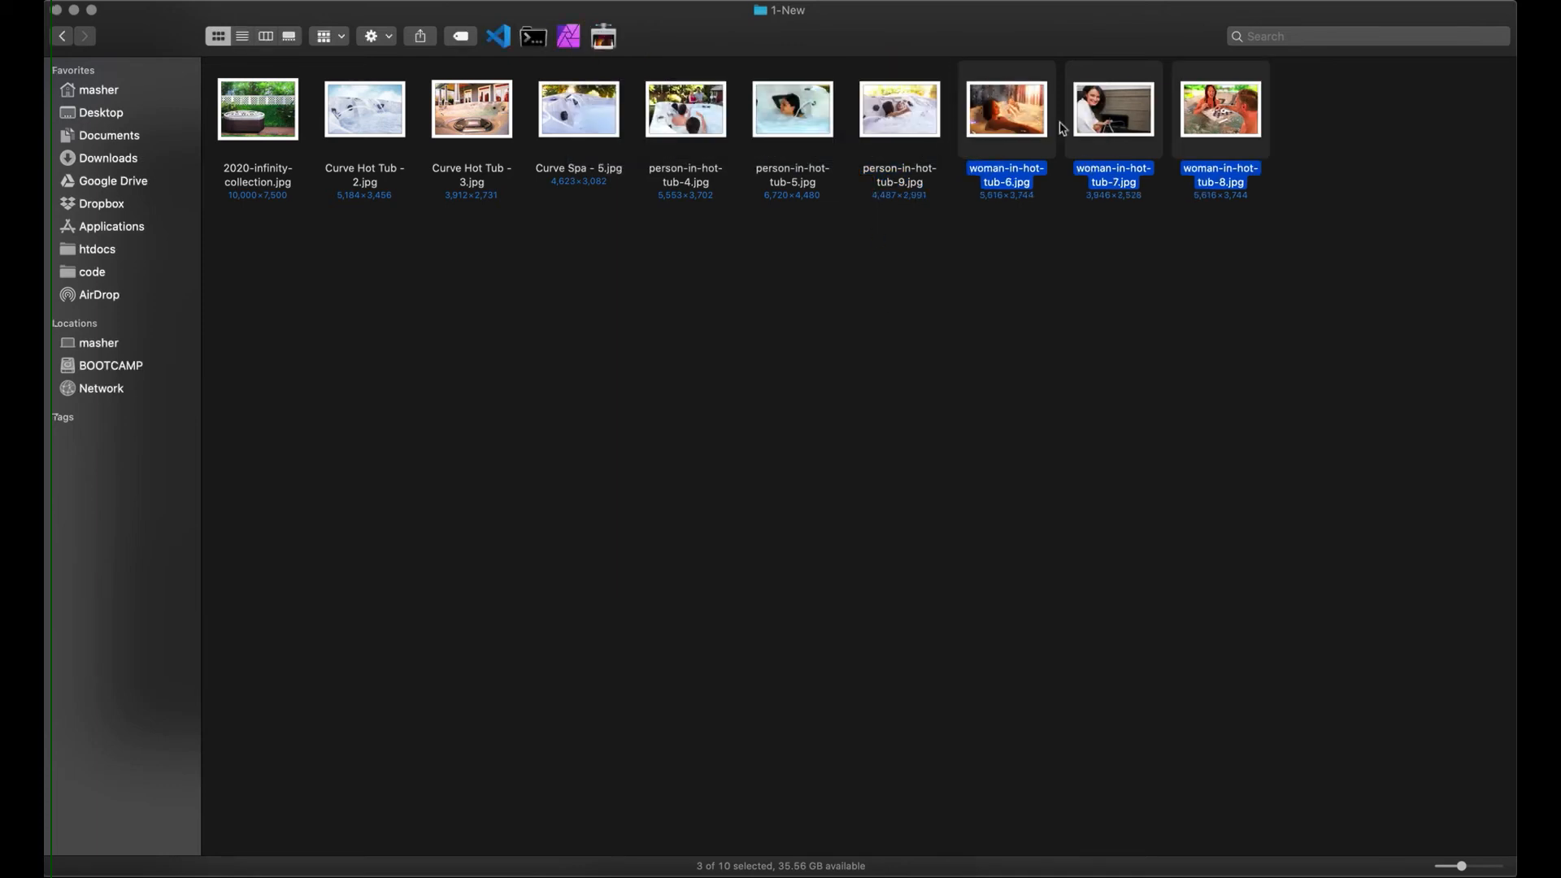
- Begin a batch rename of the three woman-in-hot-tub images using the Format option
right_click(1016, 121)
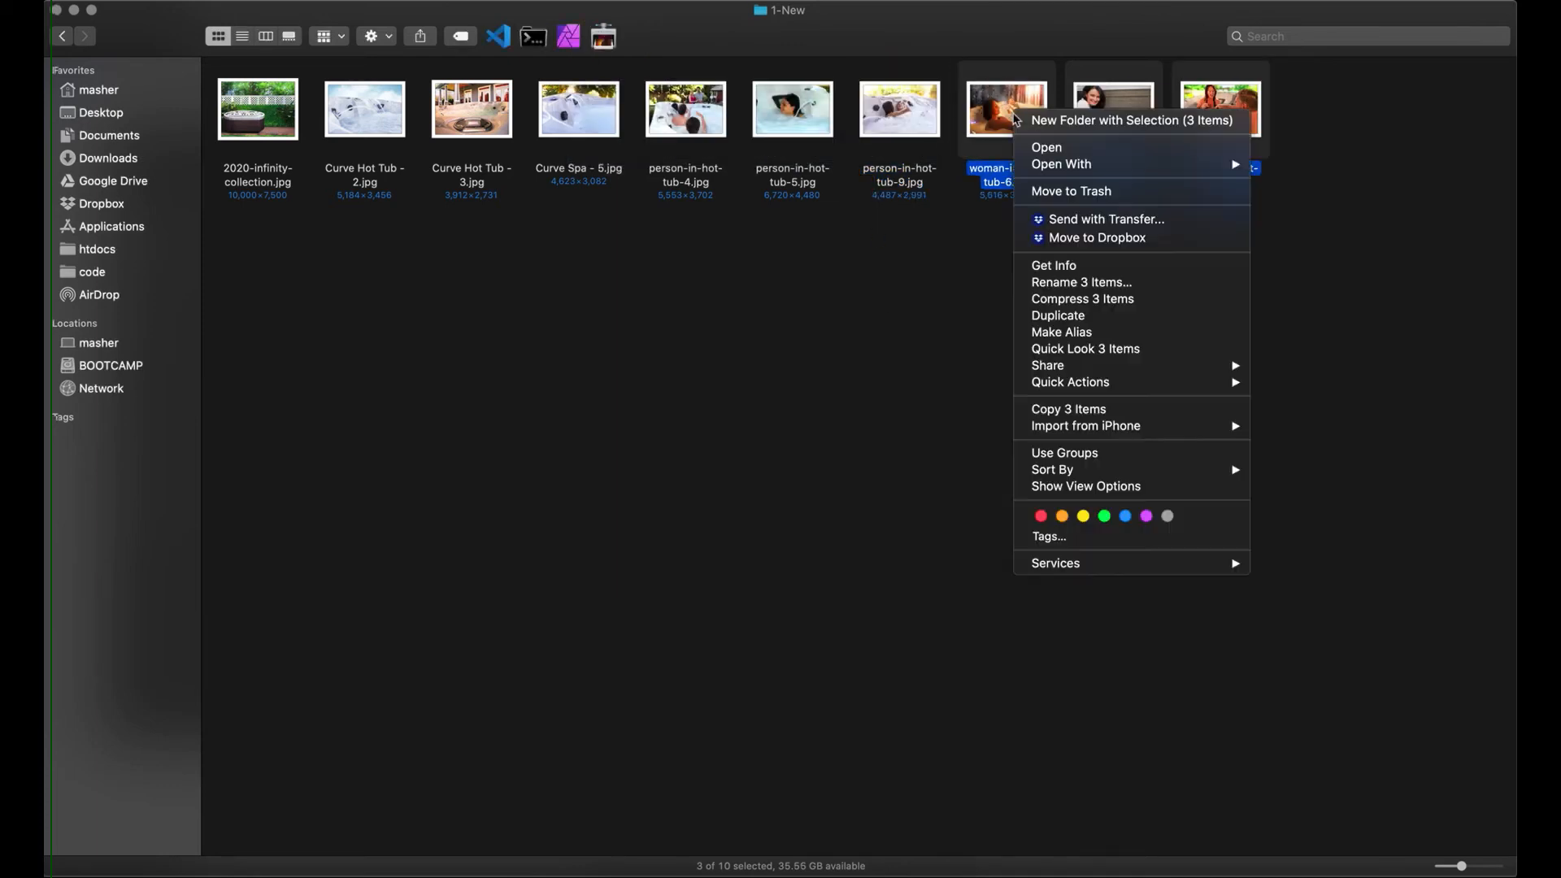
click(1064, 282)
click(646, 96)
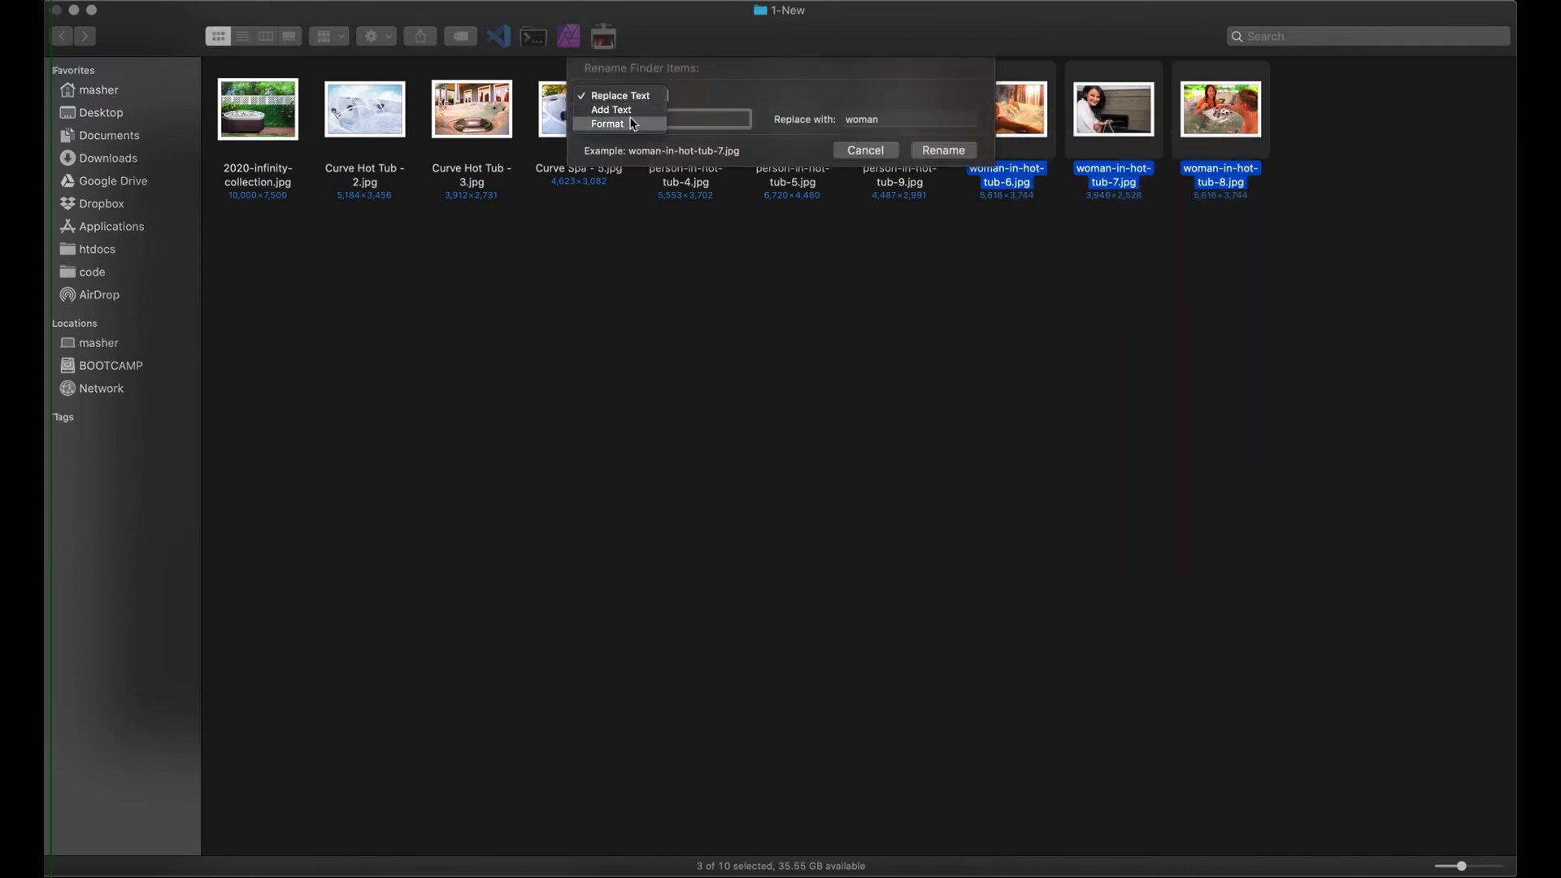
click(633, 124)
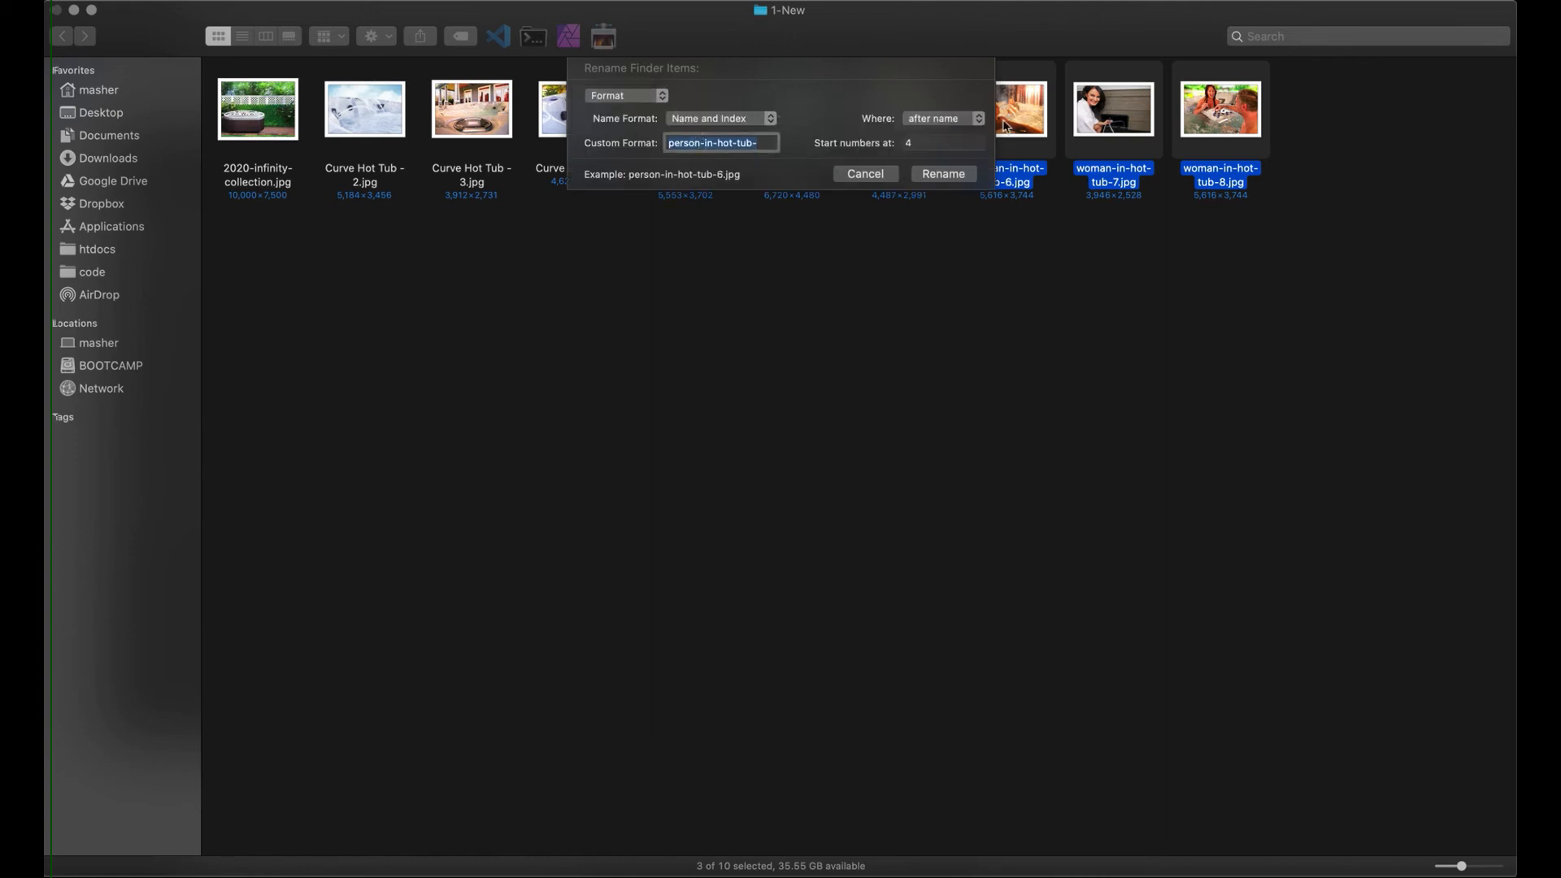
- Try the Name and Counter format with "-" as the custom name, and return to Name and Index
click(769, 121)
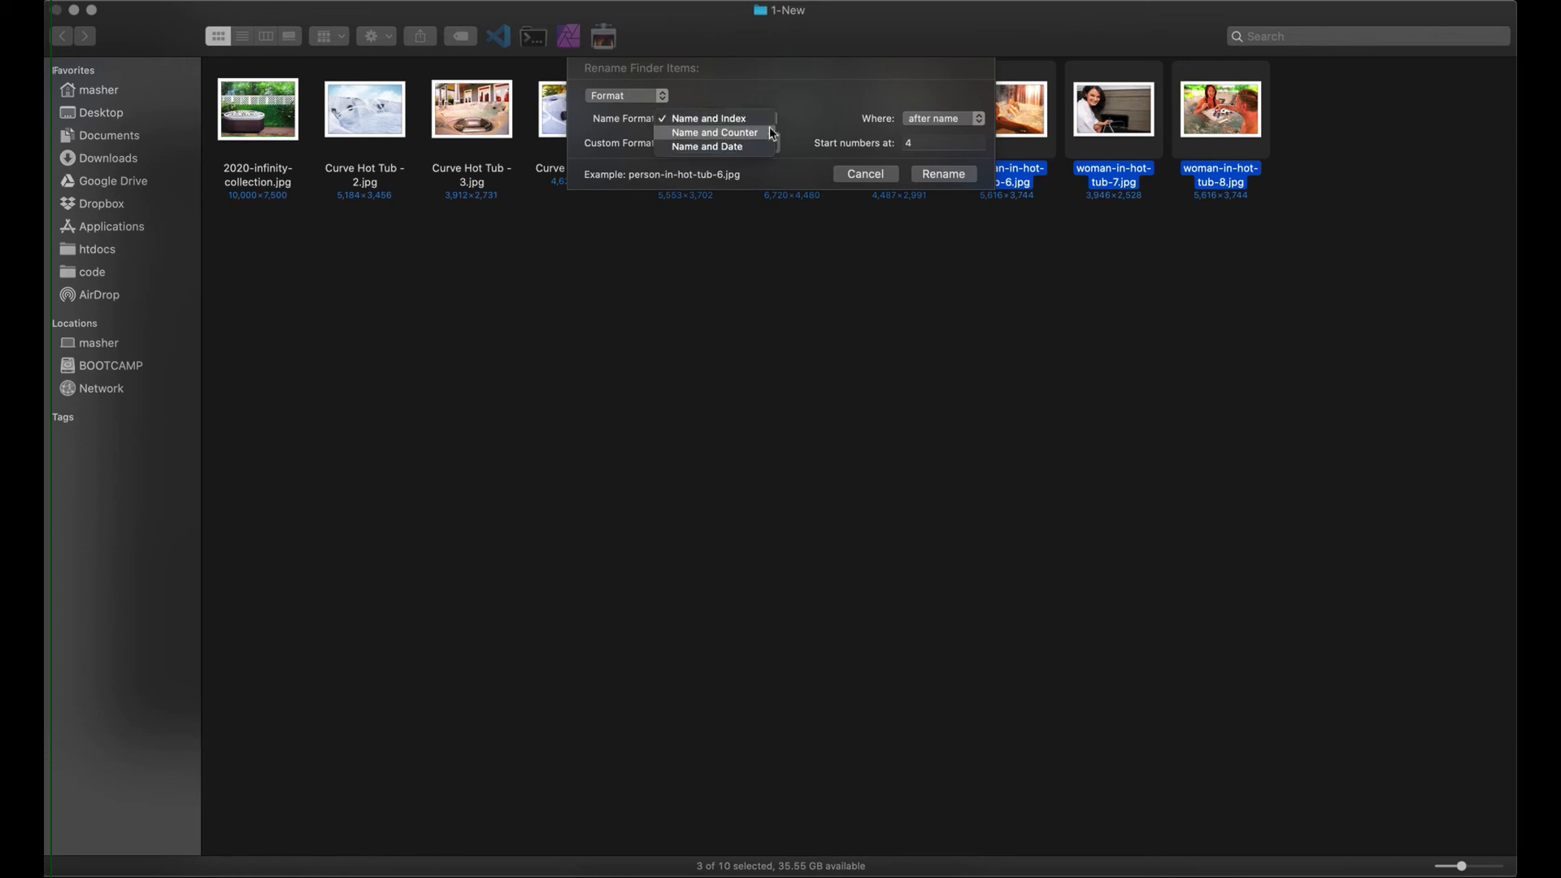
click(764, 123)
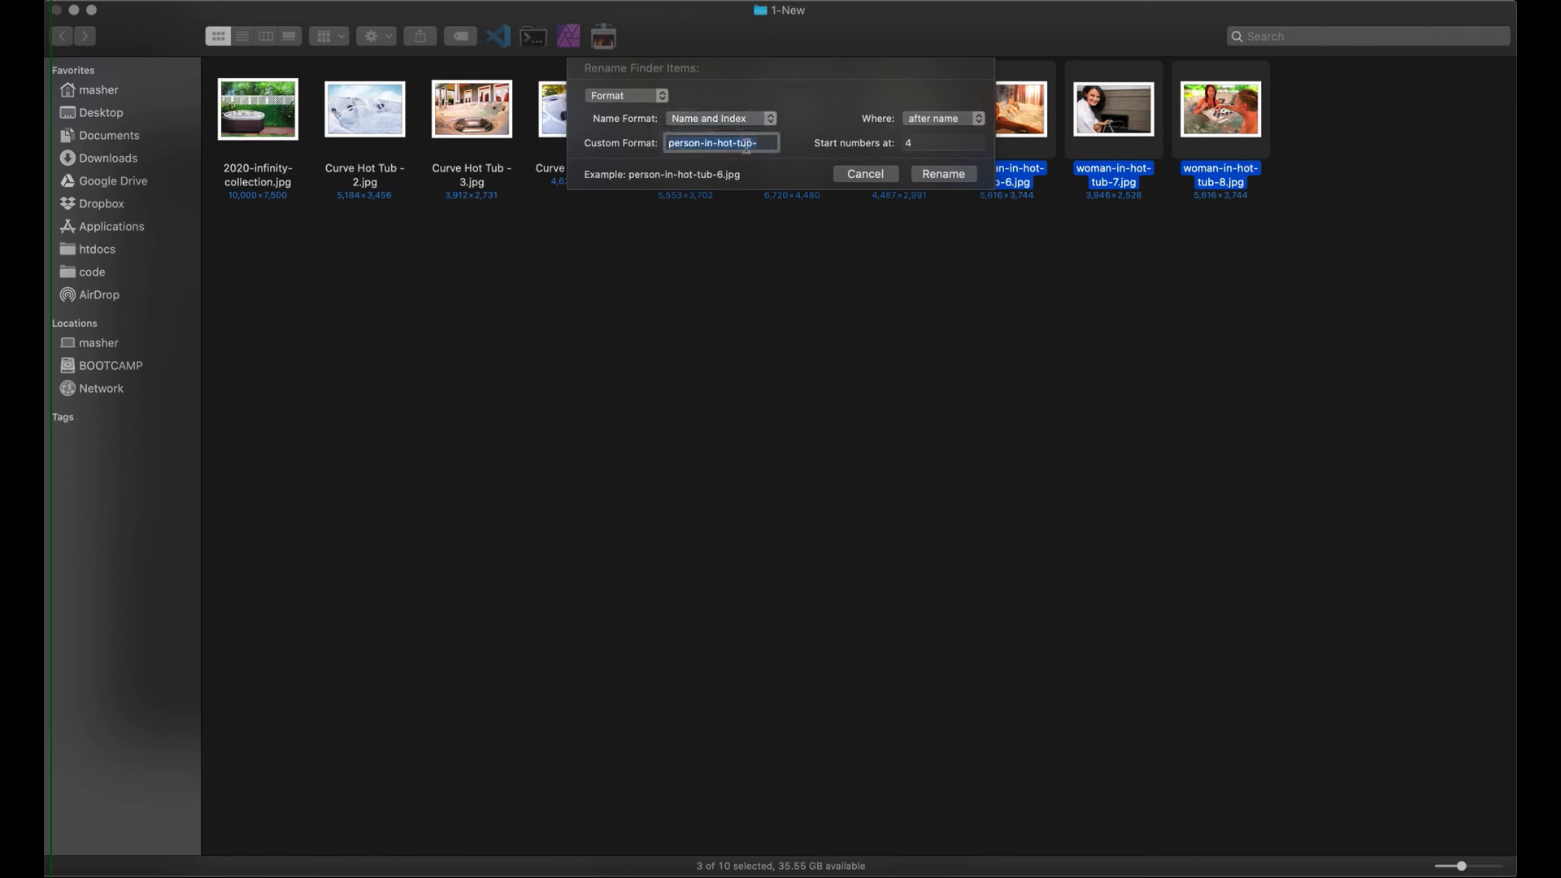
click(743, 122)
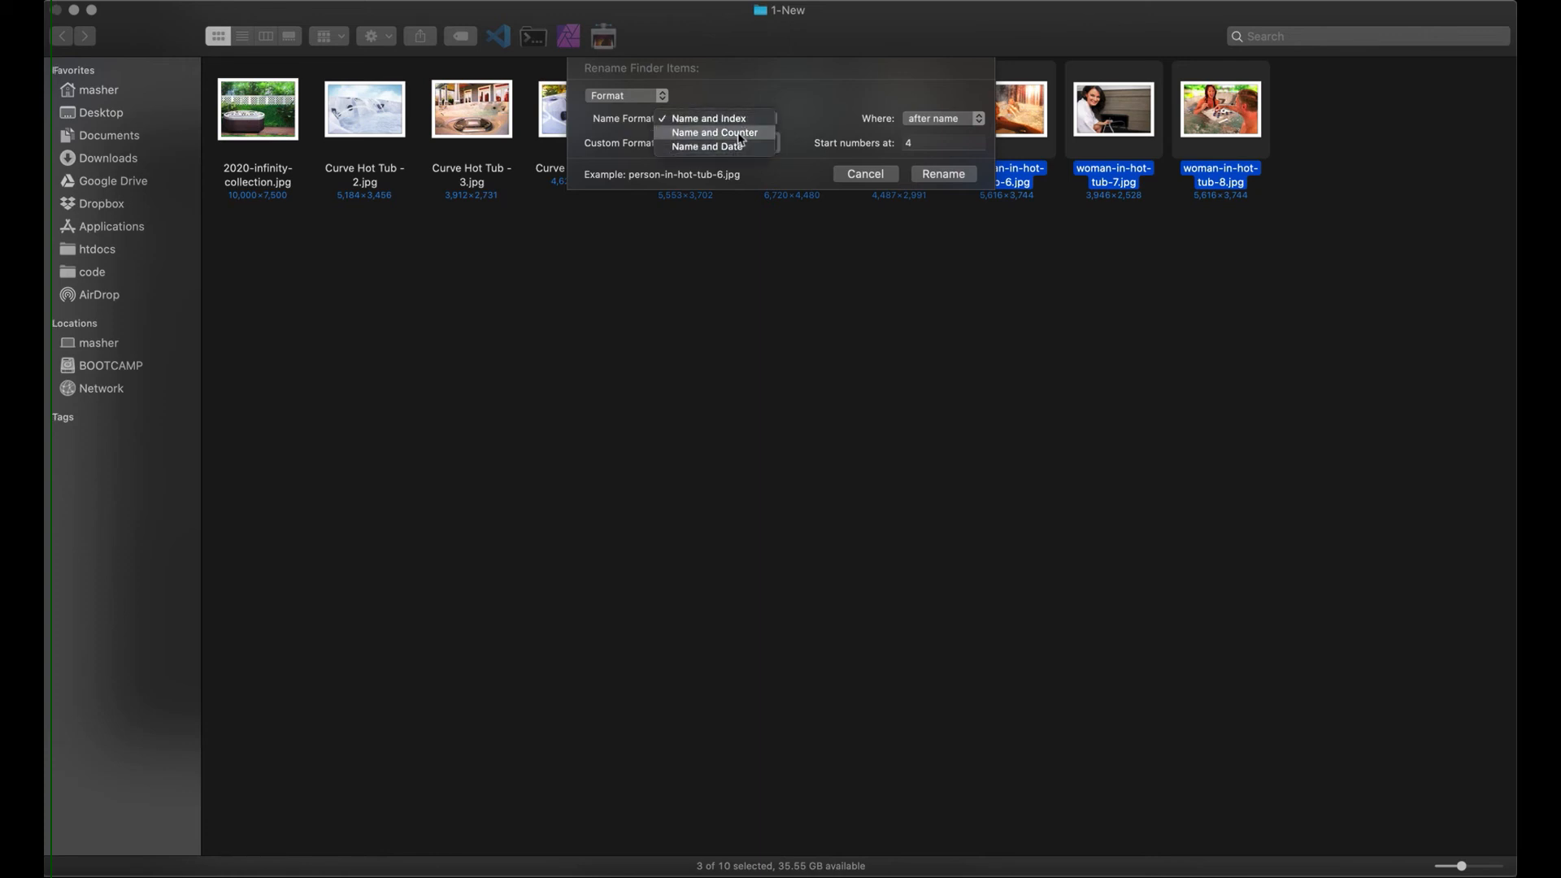
click(741, 134)
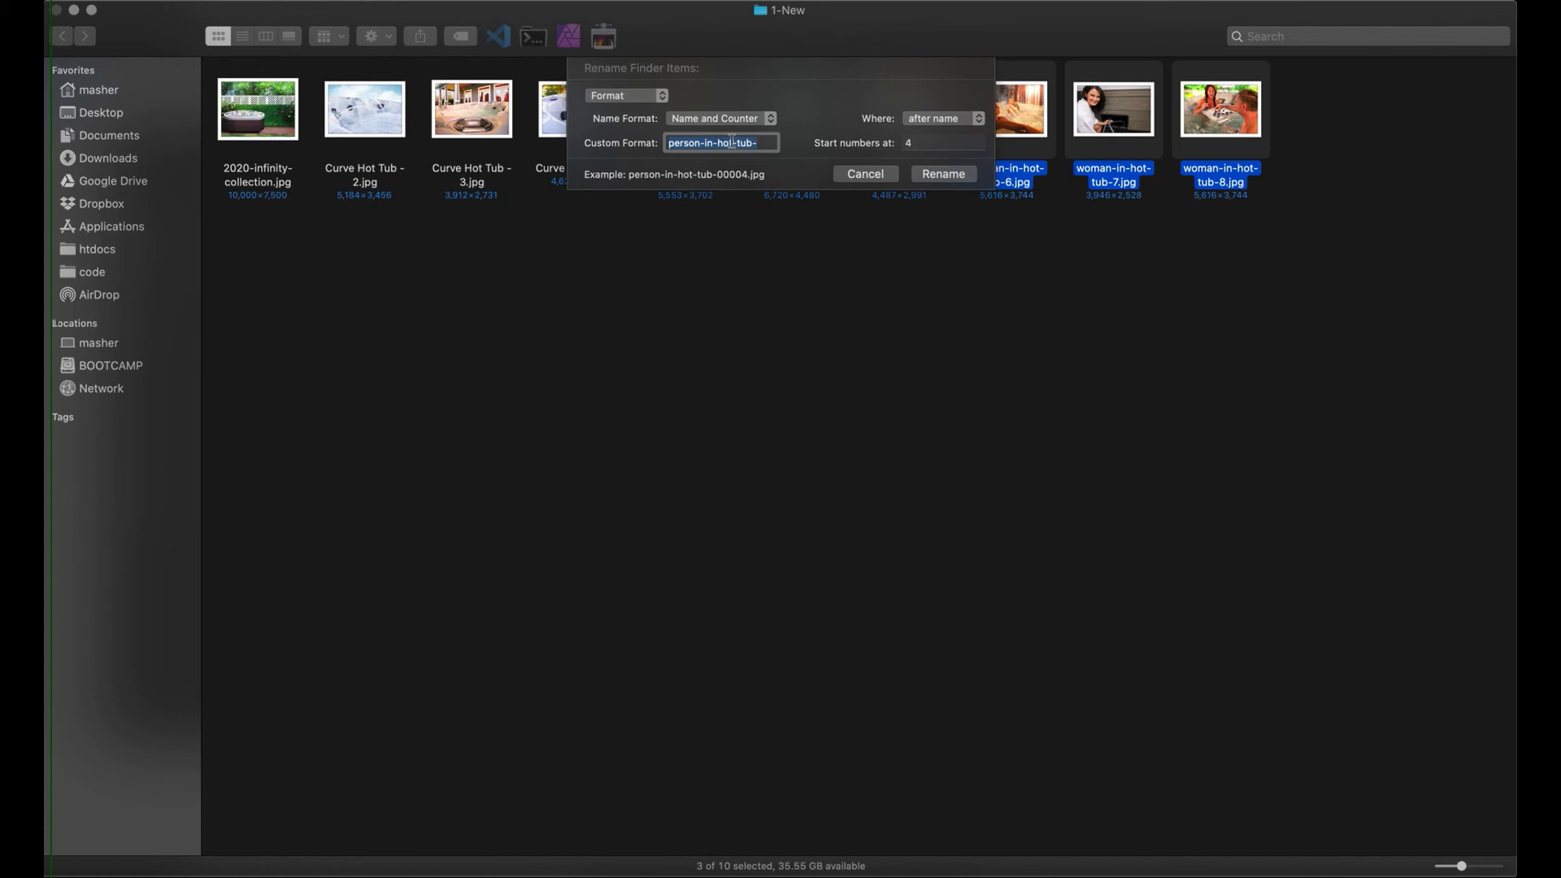
key(BackSpace)
text(-)
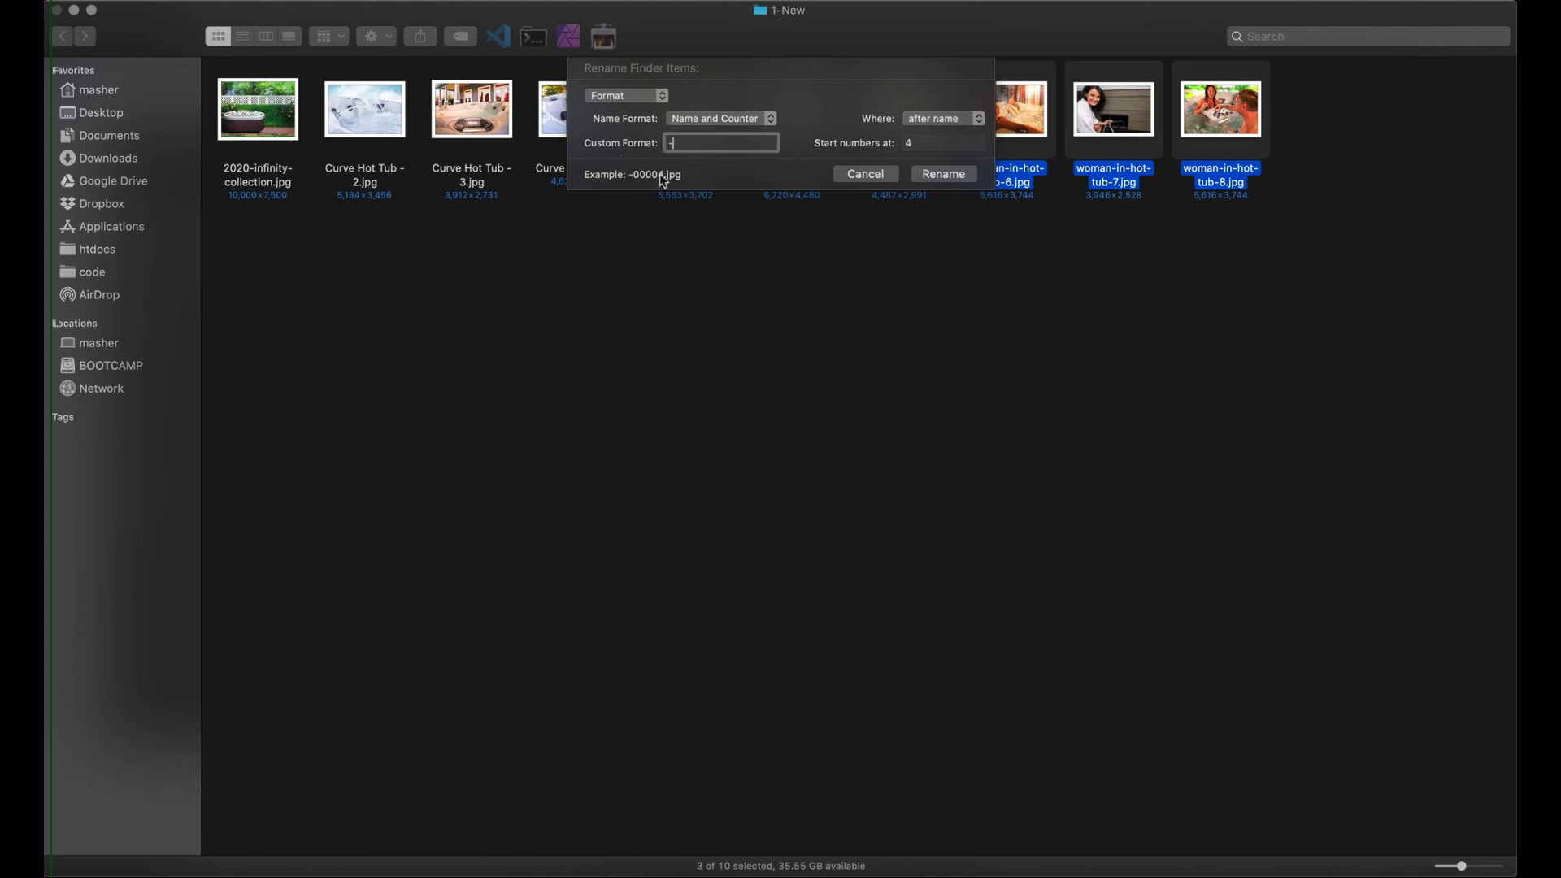
click(764, 119)
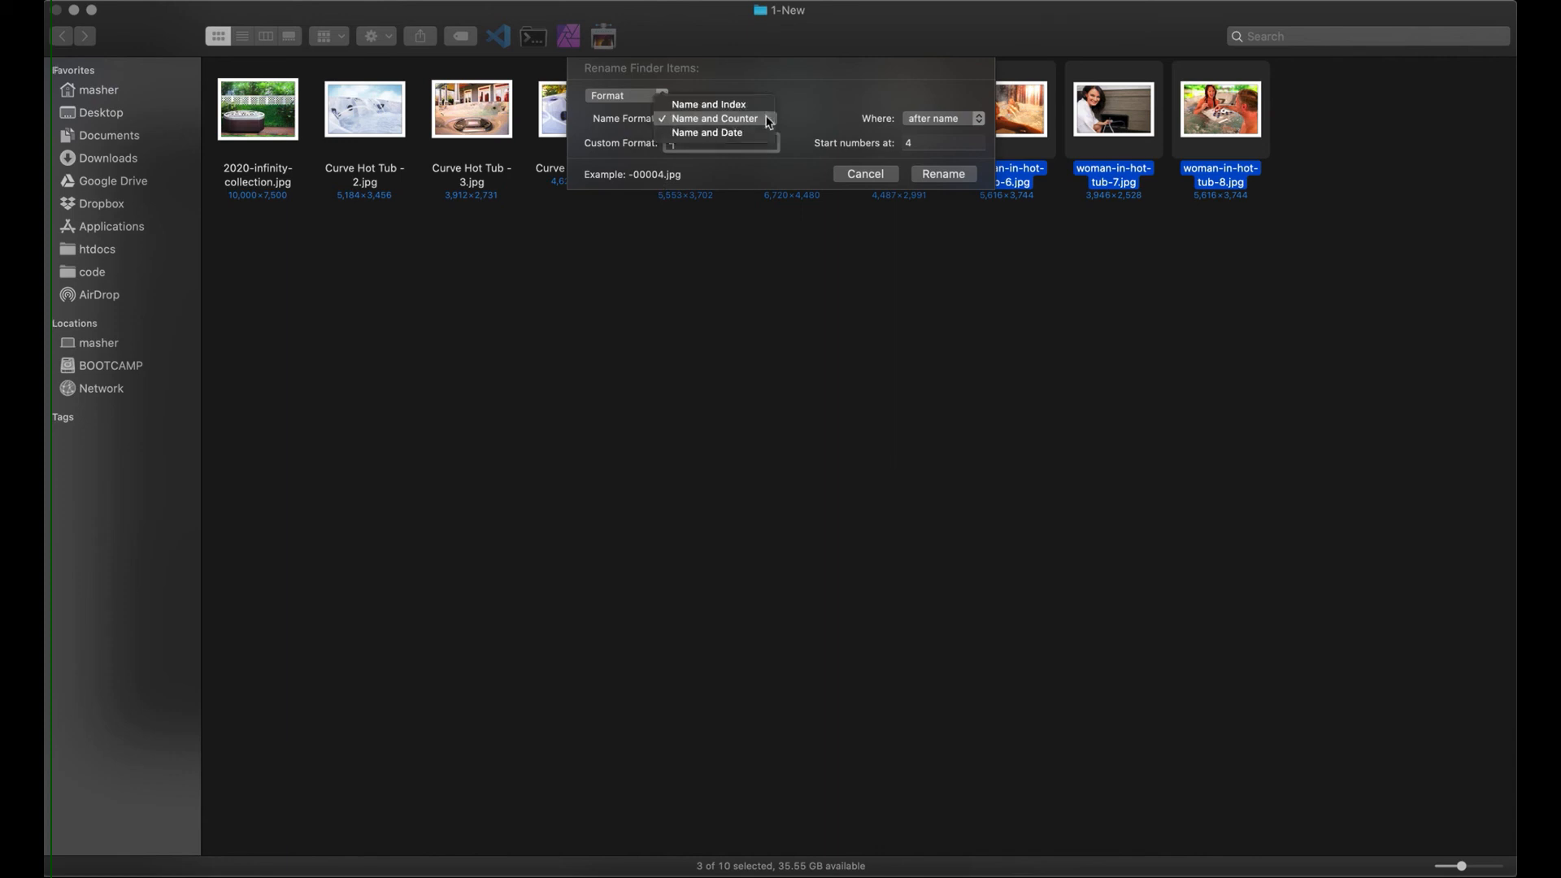
click(751, 109)
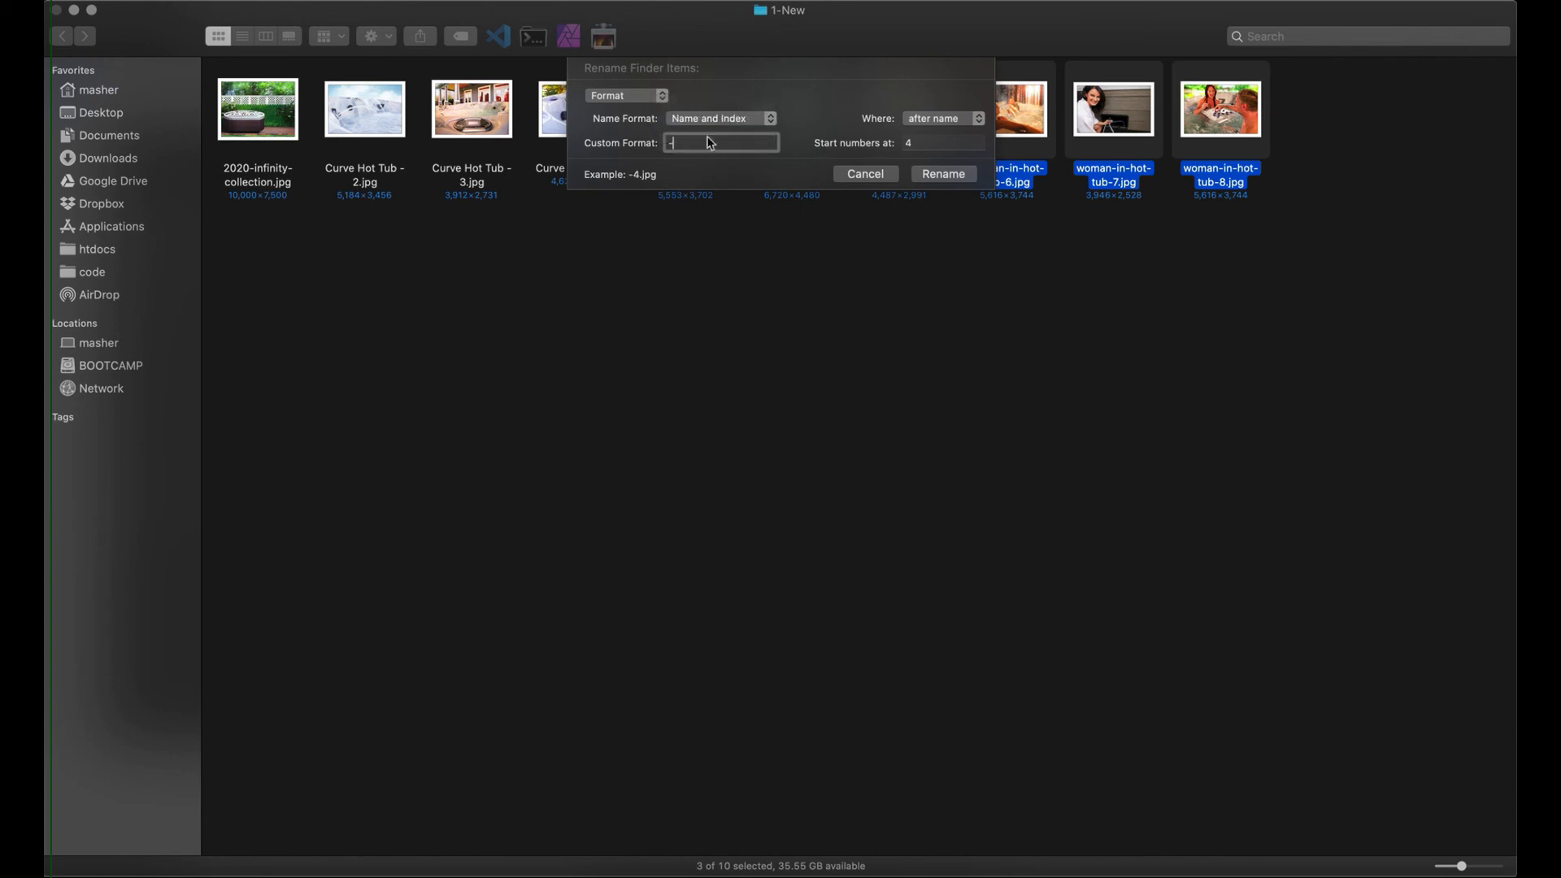
- Set the custom name to "woman-in-hot-tub-" with numbering from 1, apply the rename to the three images and clear the selection
text(woman-in-hot-tub-)
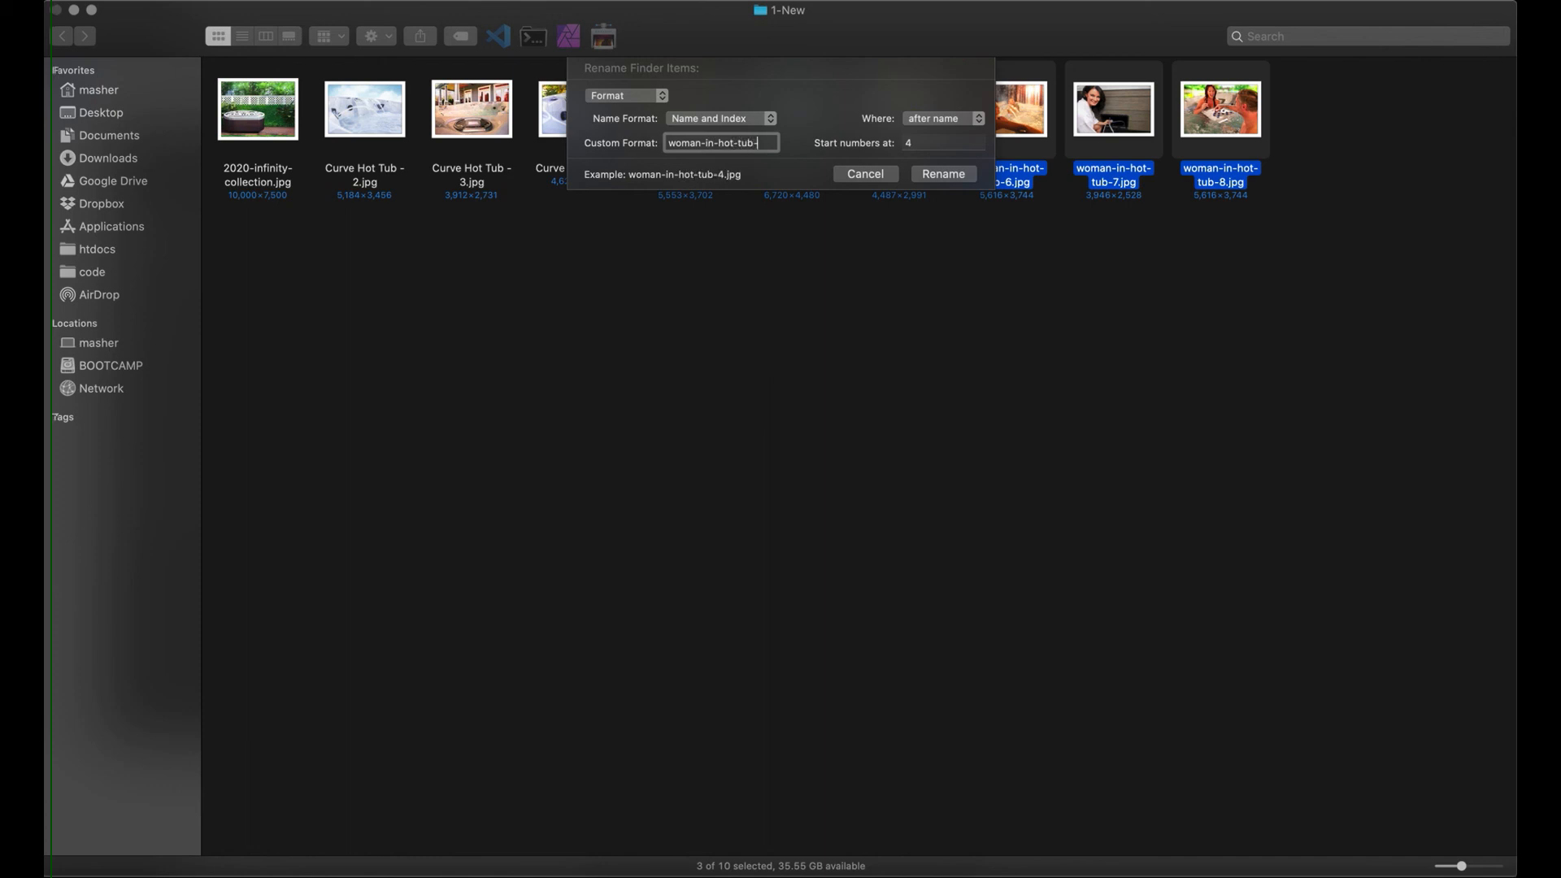
click(924, 143)
text(1)
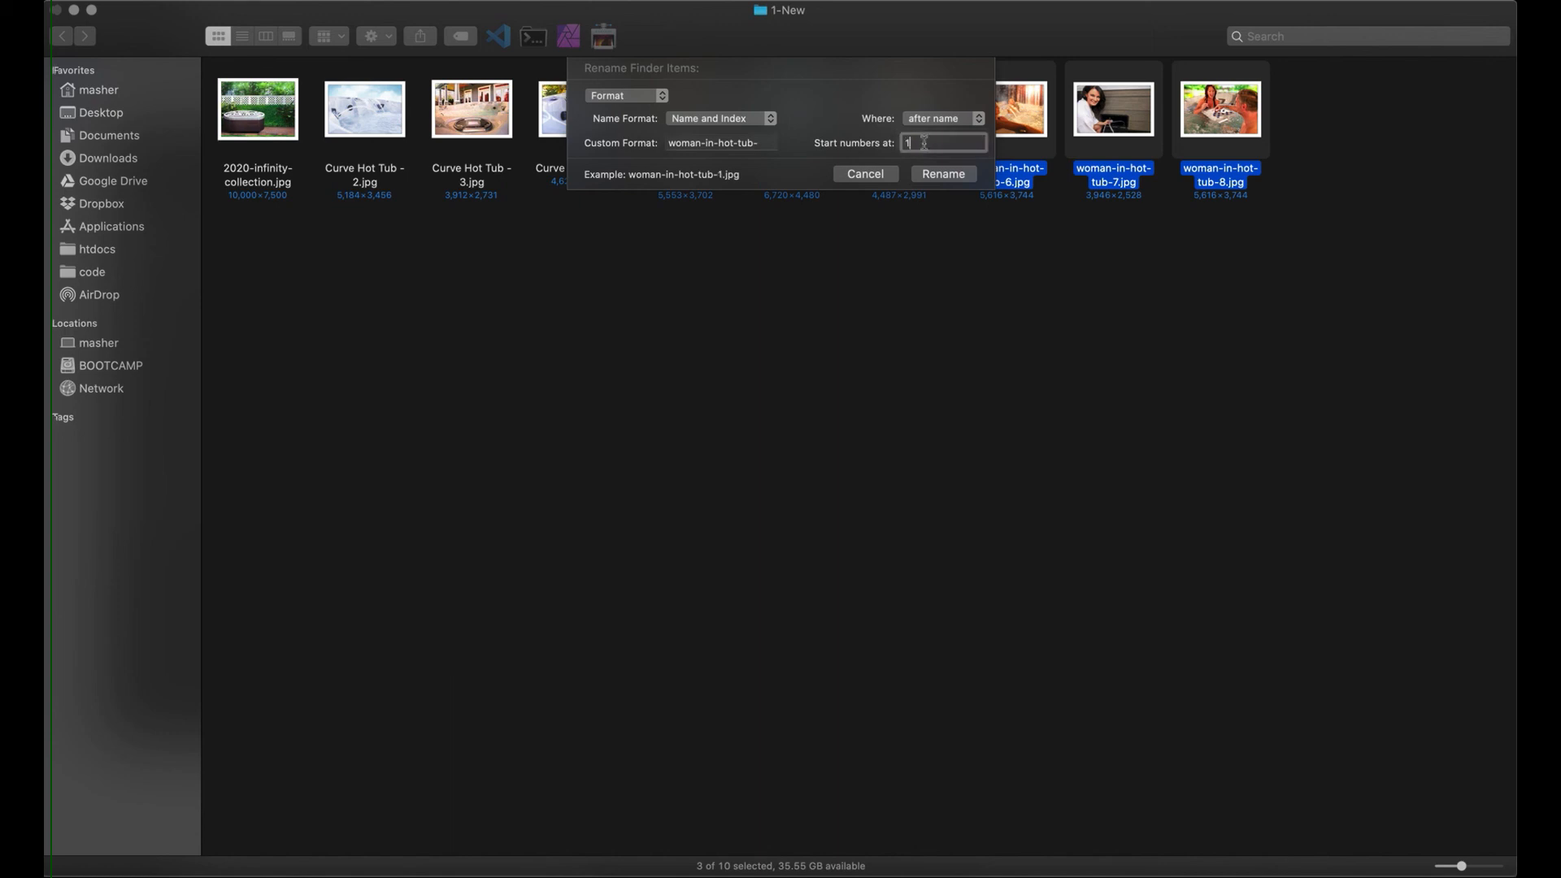
click(956, 184)
click(1222, 304)
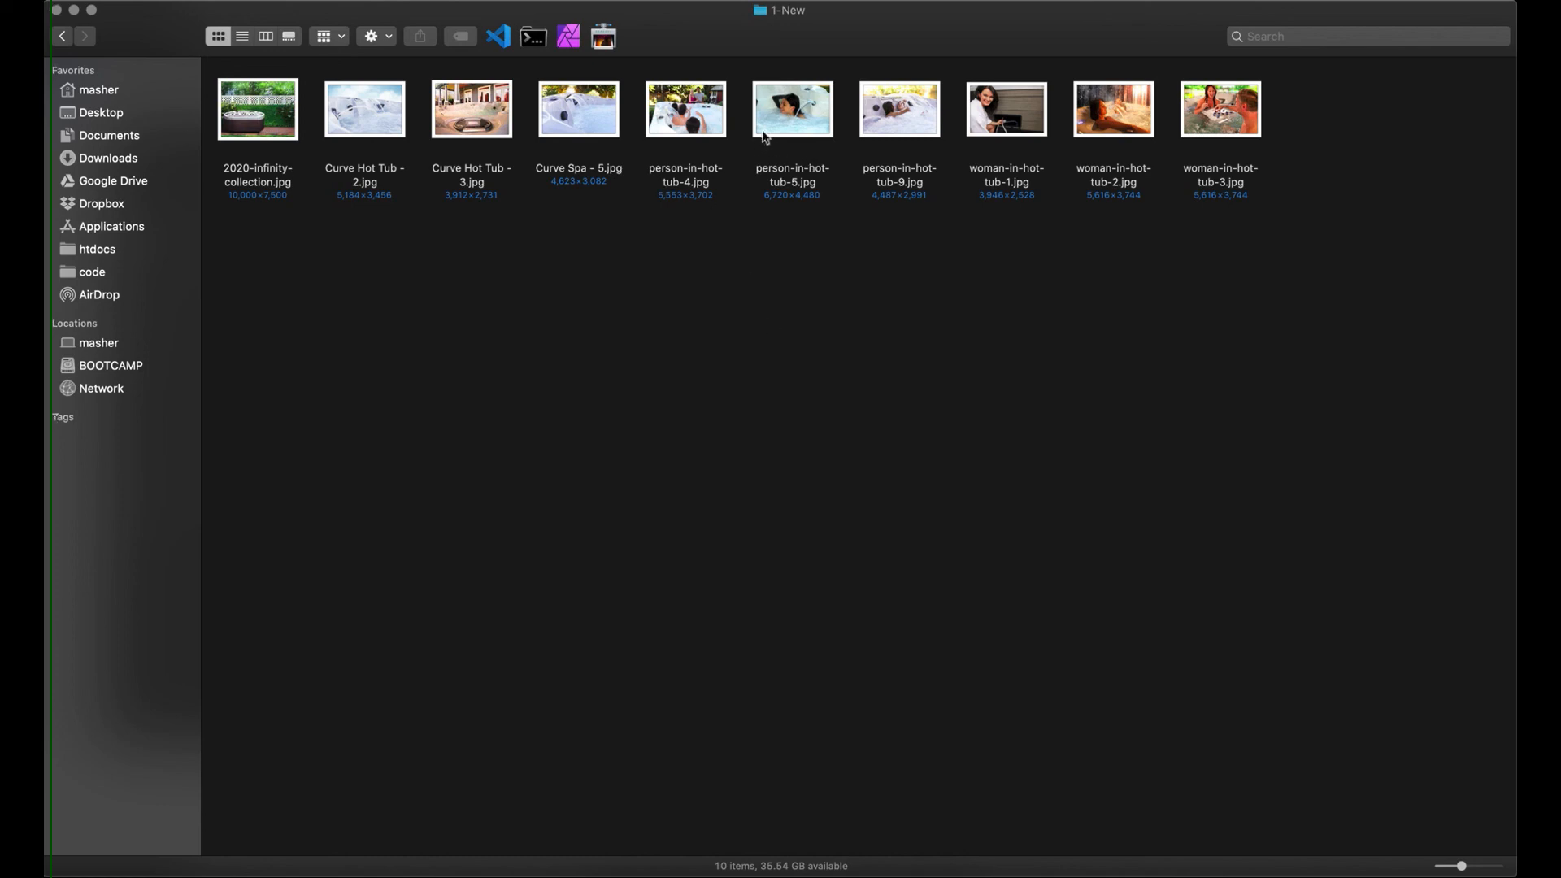
- Select the images person-in-hot-tub-5 and person-in-hot-tub-4 together
click(800, 124)
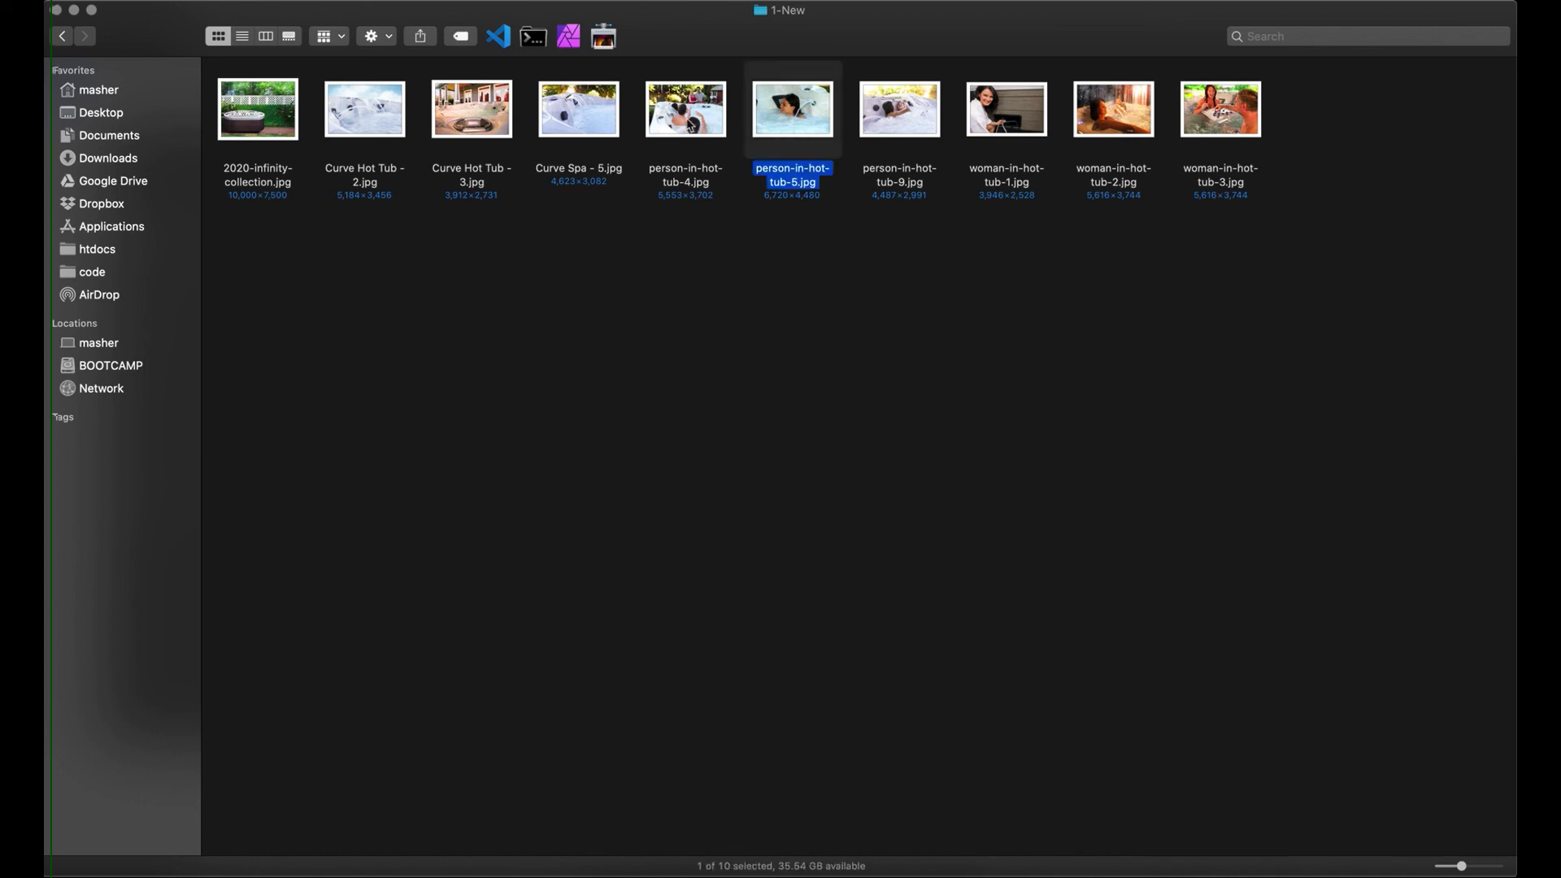
super+click(688, 123)
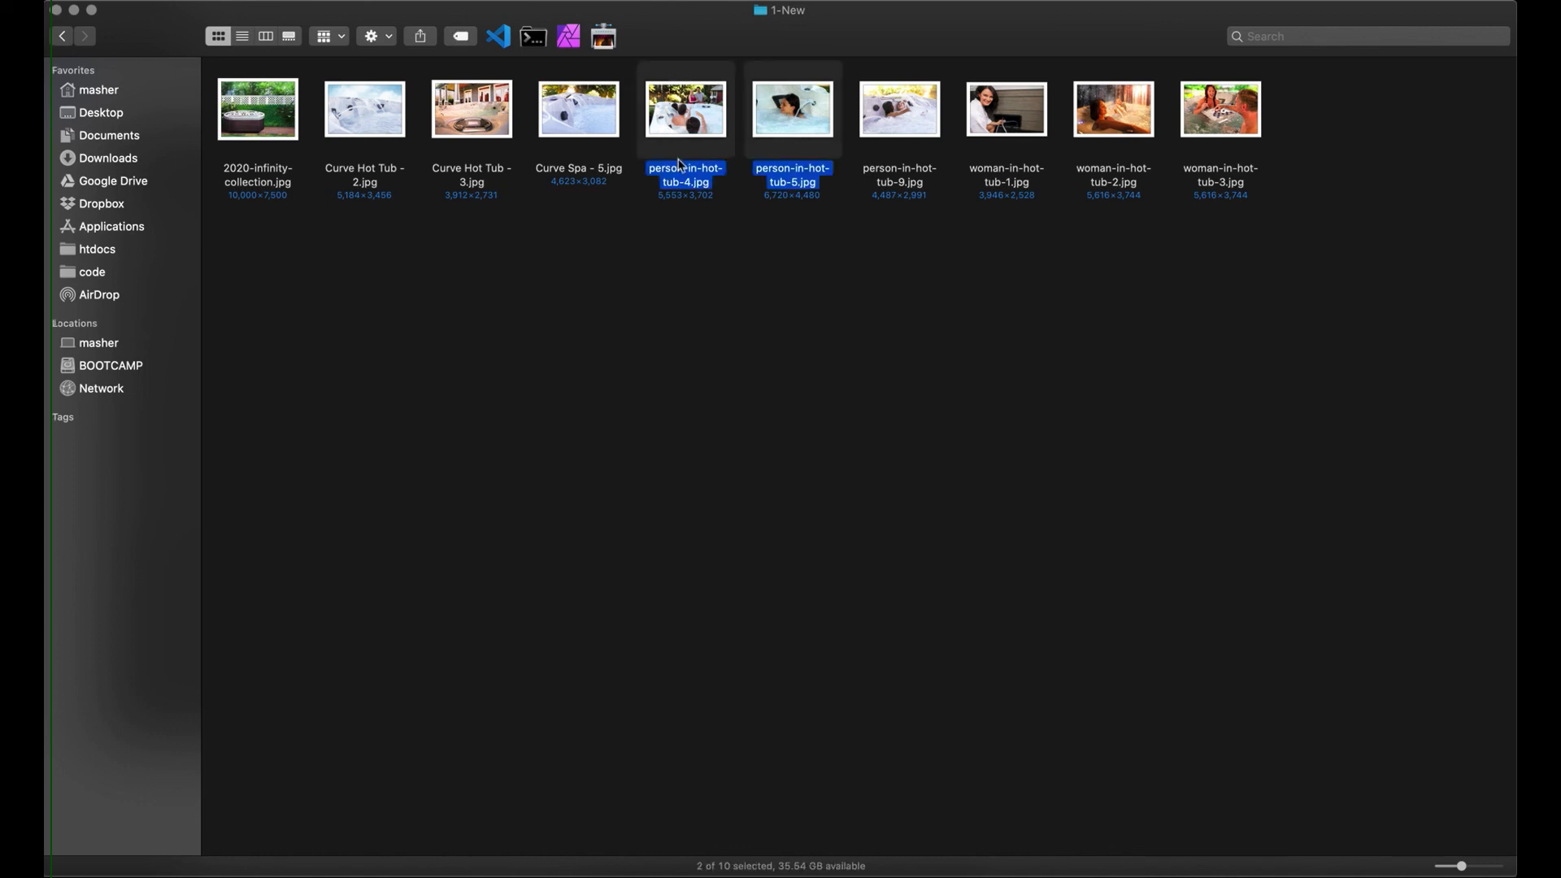